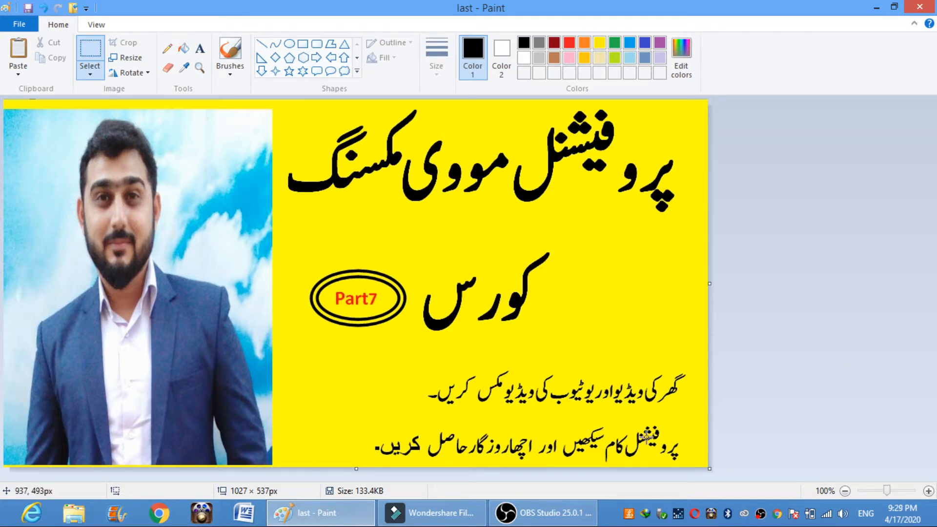
Step: Switch to Wondershare Filmora and import WhatsApp Video 2020-04-10 at 6.40.35 PM (1) from the Downloads folder
{"action": "left_click", "coordinate": [462, 521]}
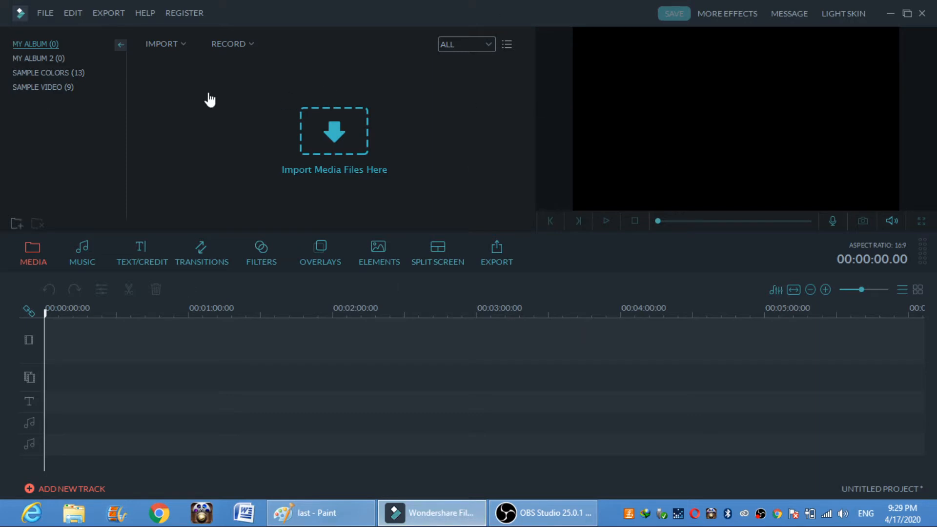
{"action": "left_click", "coordinate": [164, 48]}
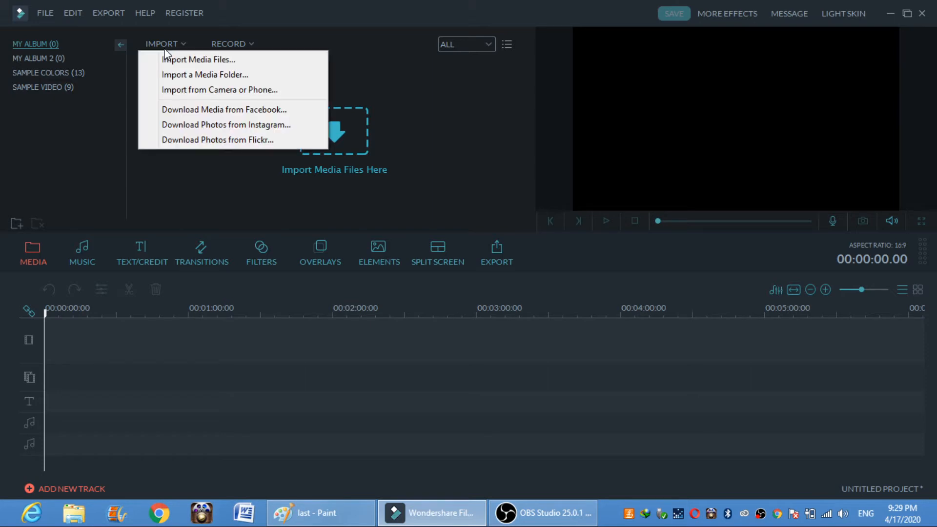
{"action": "left_click", "coordinate": [197, 63]}
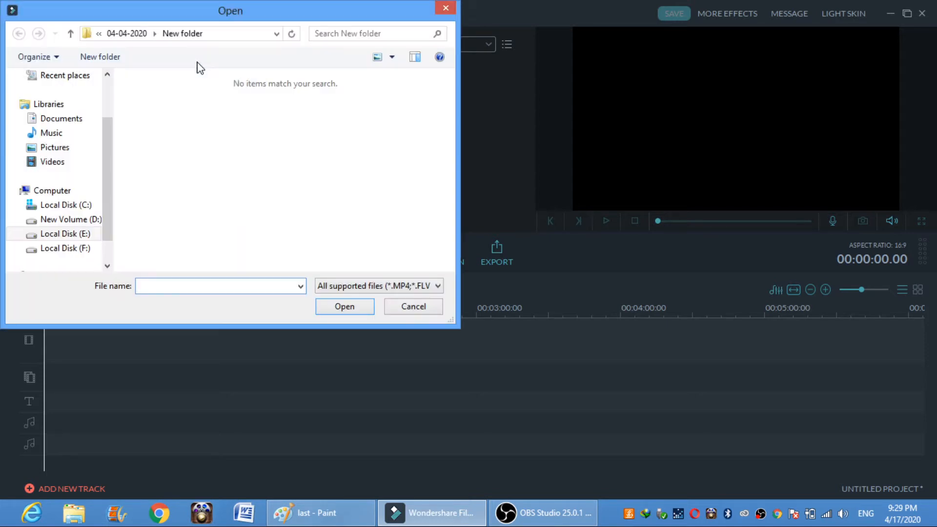
{"action": "left_click_drag", "start_coordinate": [106, 126], "coordinate": [106, 83]}
{"action": "left_click", "coordinate": [73, 111]}
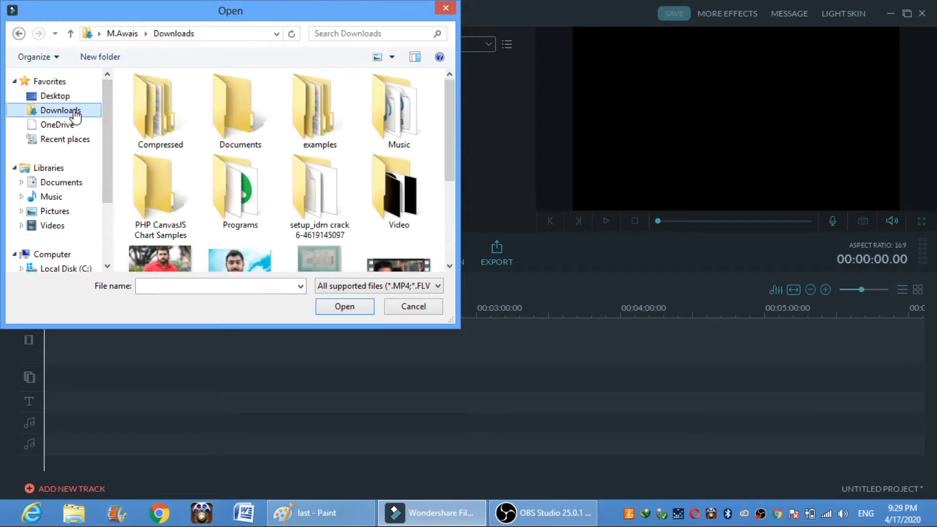
{"action": "left_click_drag", "start_coordinate": [452, 145], "coordinate": [449, 196]}
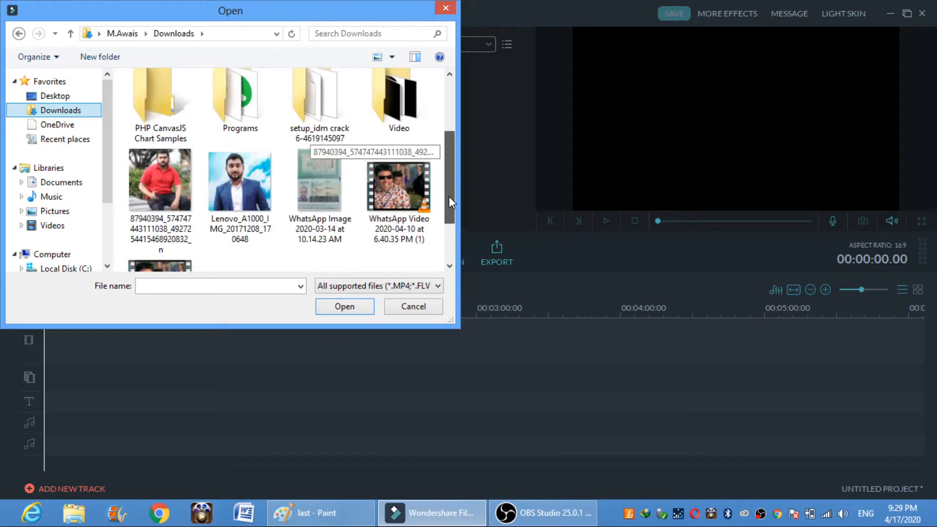
{"action": "double_click", "coordinate": [420, 203]}
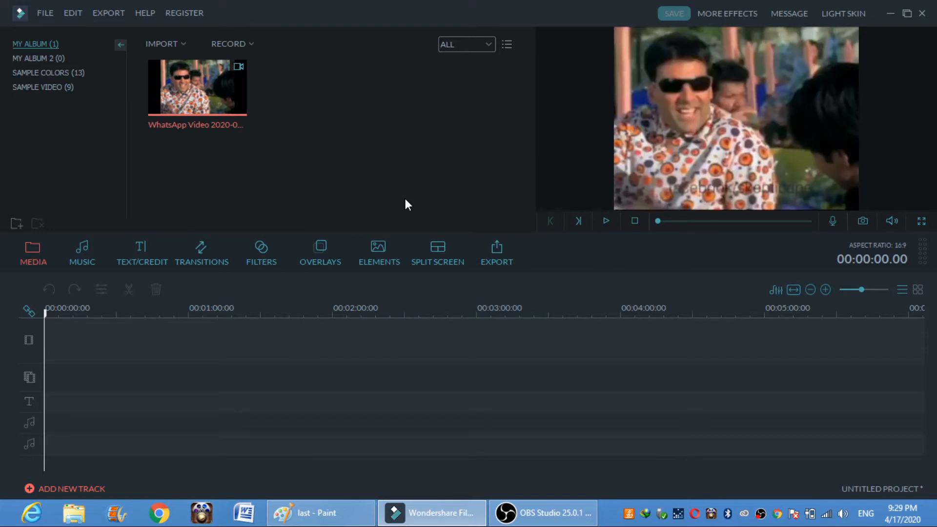
Step: Place the imported WhatsApp video at the start of the video track and play its first few seconds
{"action": "mouse_move", "coordinate": [229, 108]}
{"action": "left_click_drag", "start_coordinate": [226, 97], "coordinate": [75, 333]}
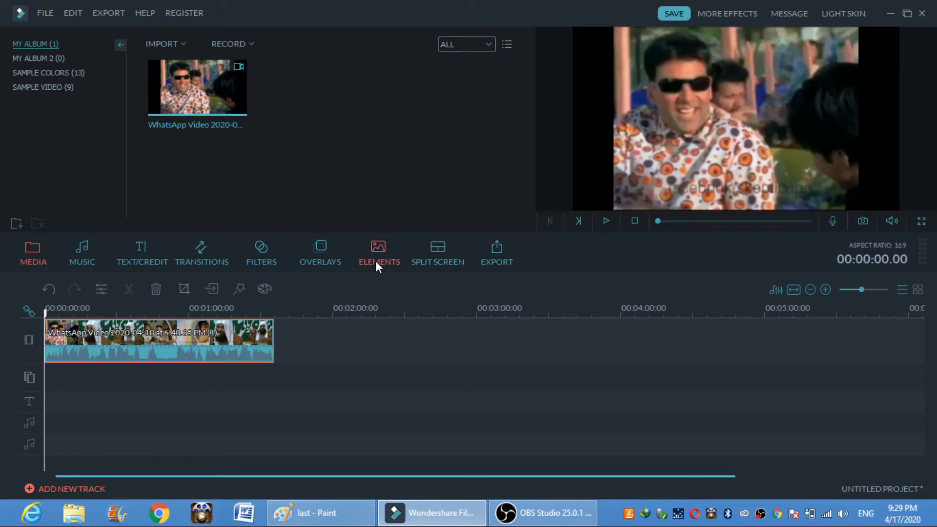
{"action": "left_click", "coordinate": [605, 222]}
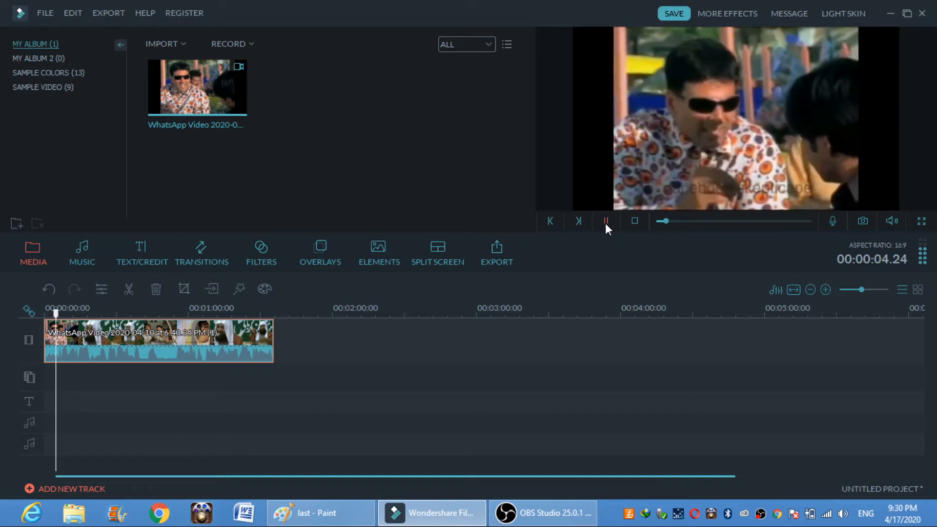
{"action": "left_click", "coordinate": [605, 223]}
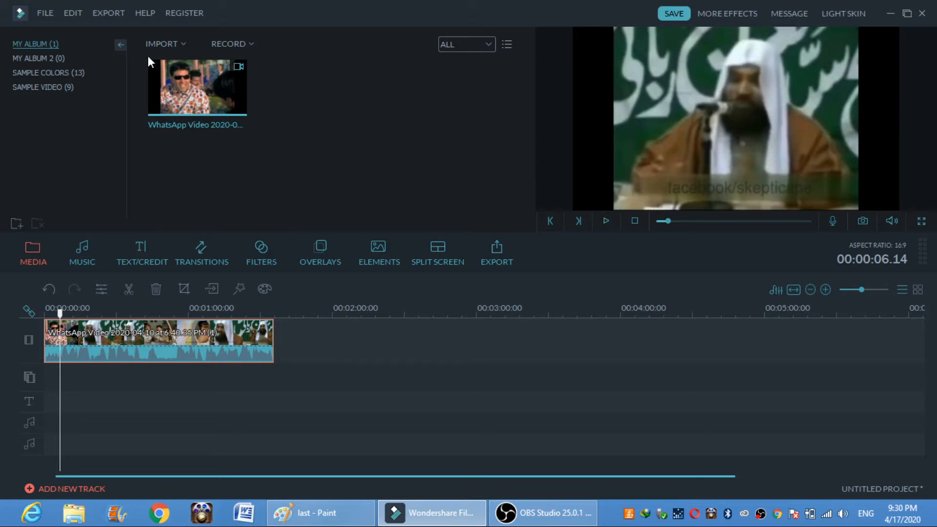
Step: Import the smiley image qeerer from the Desktop into the media album
{"action": "left_click", "coordinate": [166, 45]}
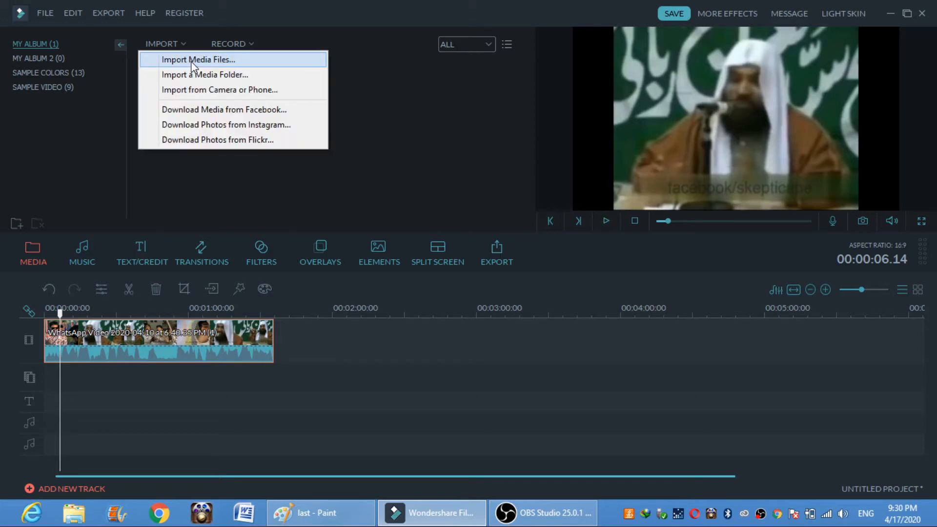
{"action": "left_click", "coordinate": [191, 60]}
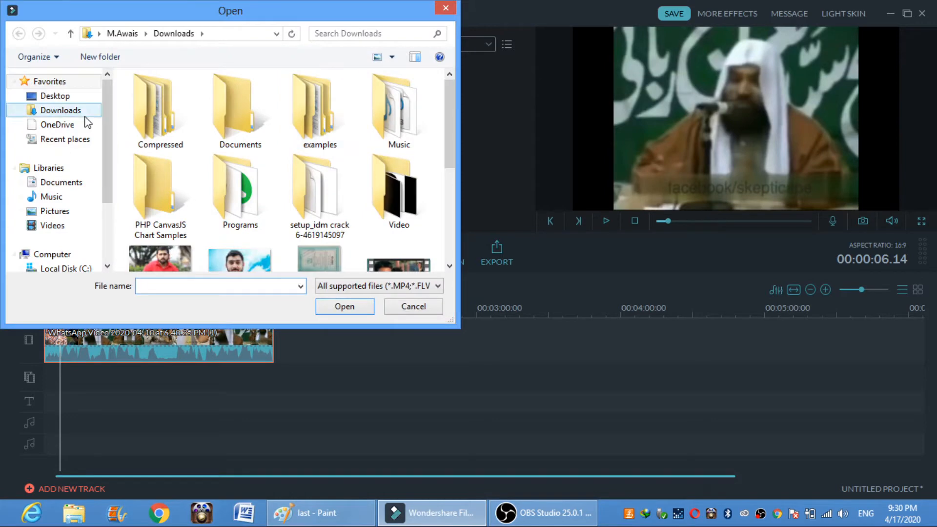
{"action": "mouse_move", "coordinate": [104, 124]}
{"action": "left_mouse_down"}
{"action": "mouse_move", "coordinate": [108, 151]}
{"action": "mouse_move", "coordinate": [110, 126]}
{"action": "left_mouse_up"}
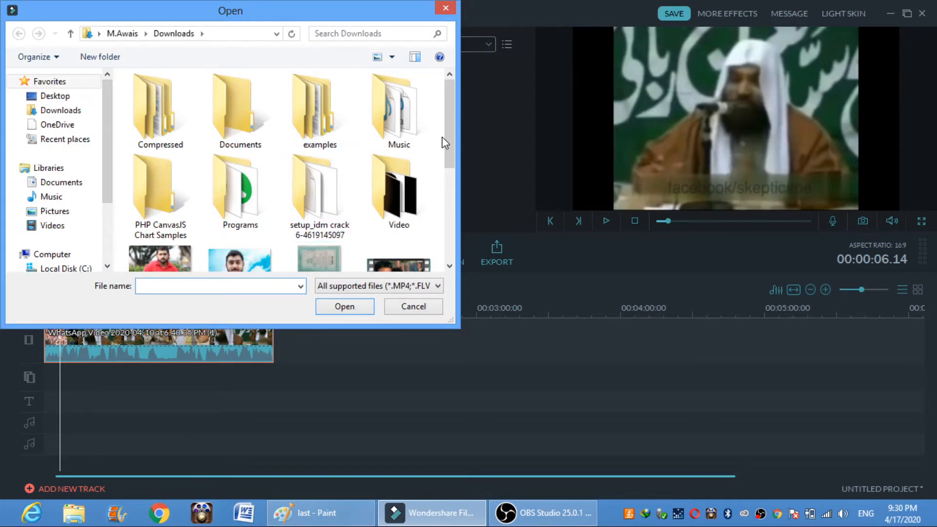
{"action": "mouse_move", "coordinate": [444, 143]}
{"action": "left_mouse_down"}
{"action": "mouse_move", "coordinate": [453, 183]}
{"action": "mouse_move", "coordinate": [452, 139]}
{"action": "left_mouse_up"}
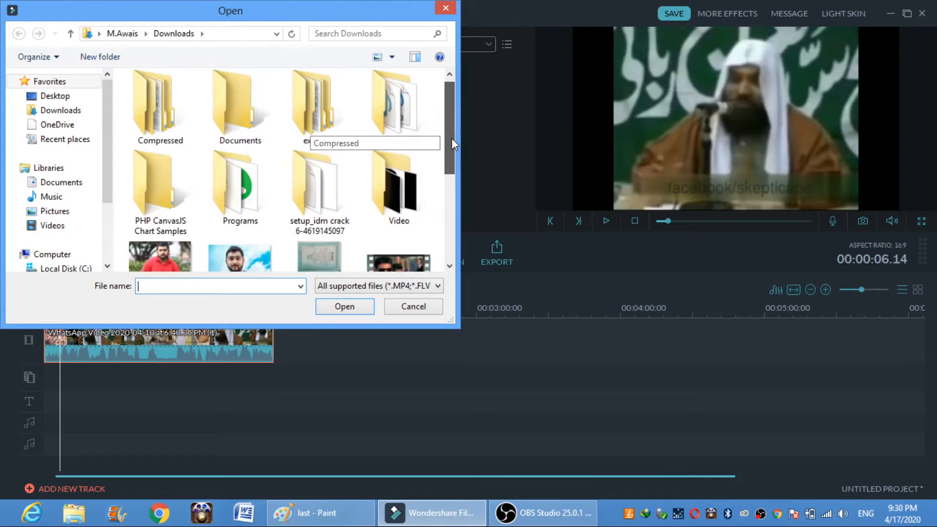
{"action": "left_click", "coordinate": [76, 109]}
{"action": "left_click_drag", "start_coordinate": [453, 127], "coordinate": [453, 102]}
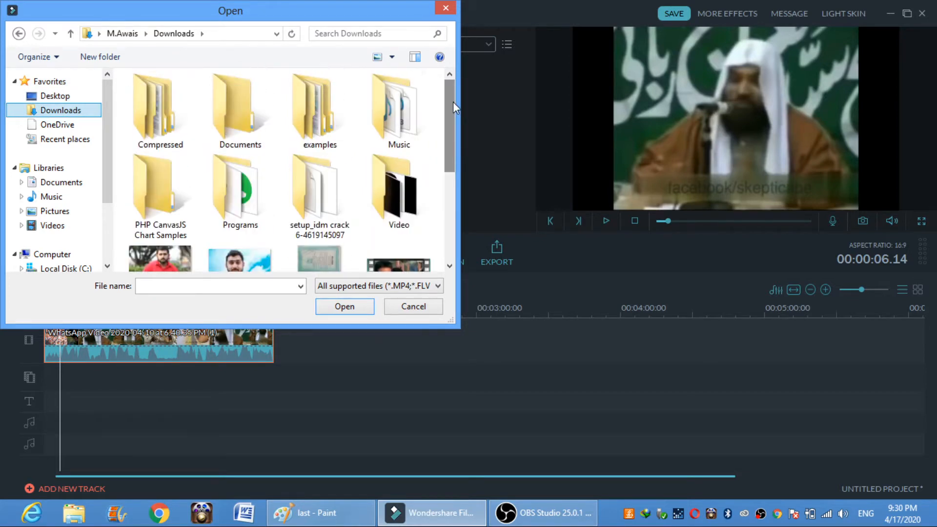
{"action": "left_click", "coordinate": [75, 95]}
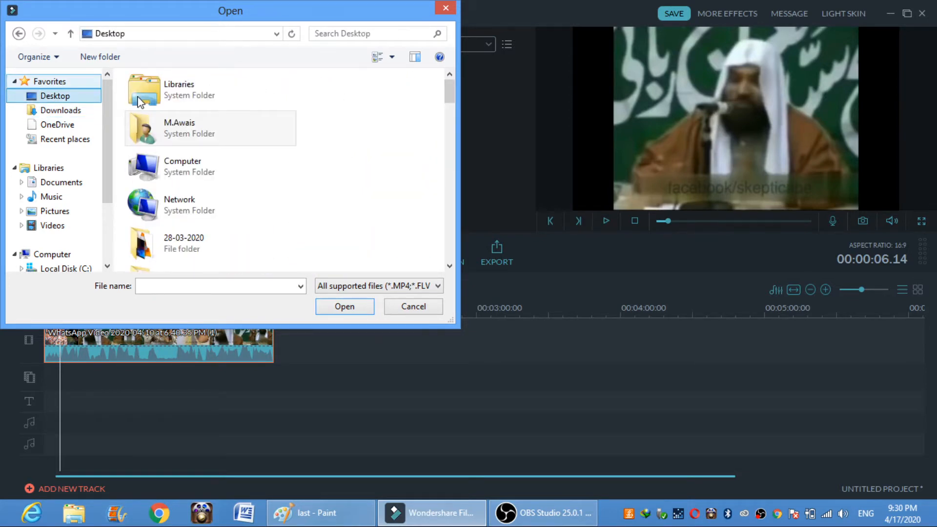
{"action": "left_click_drag", "start_coordinate": [449, 91], "coordinate": [459, 218]}
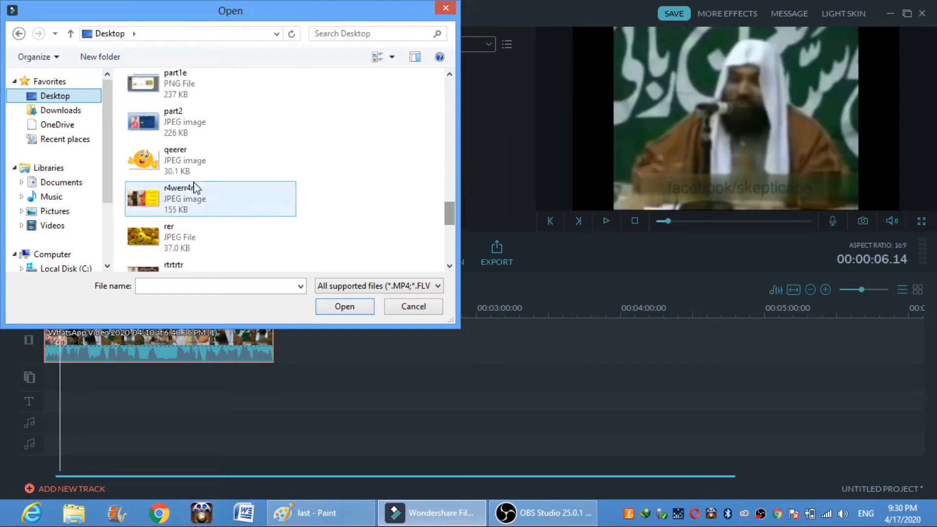
{"action": "left_click", "coordinate": [148, 155]}
{"action": "double_click", "coordinate": [148, 156]}
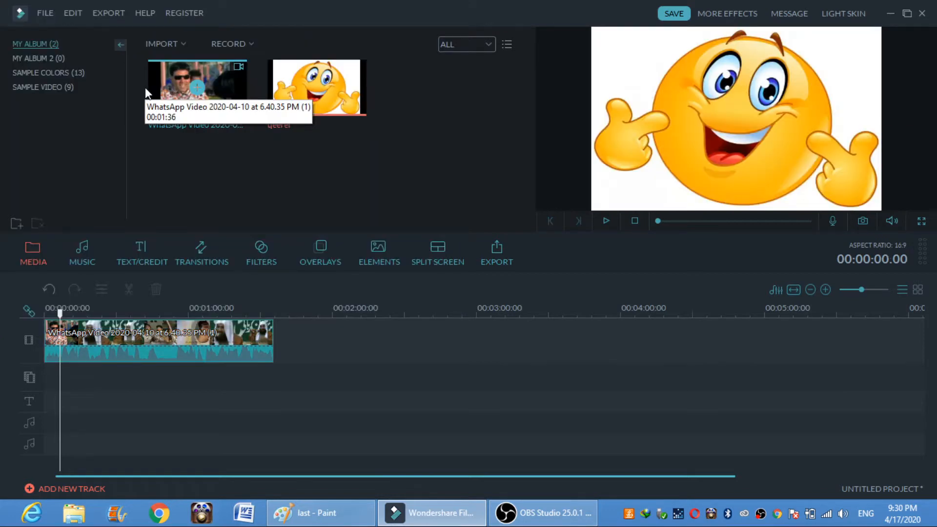
Step: Import the yellow smiley balls image rer from the Desktop into the media album
{"action": "left_click", "coordinate": [165, 45]}
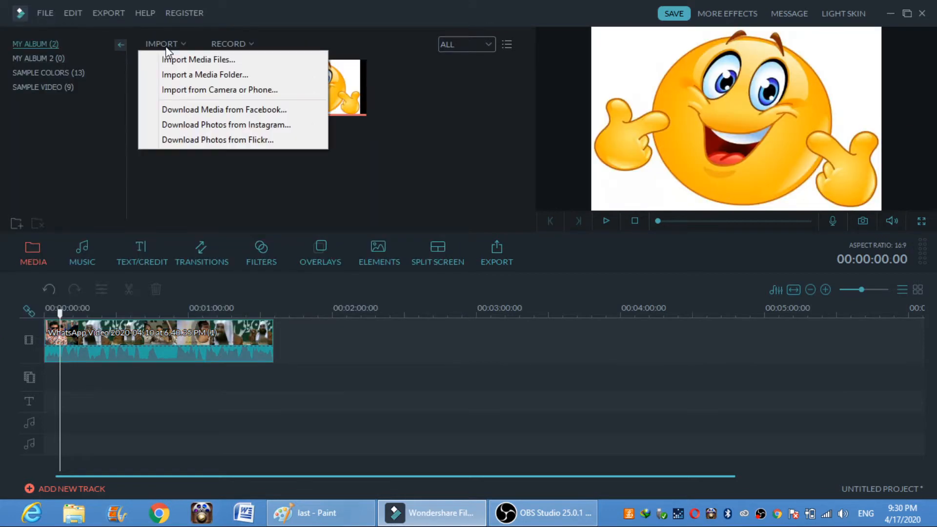
{"action": "left_click", "coordinate": [192, 60]}
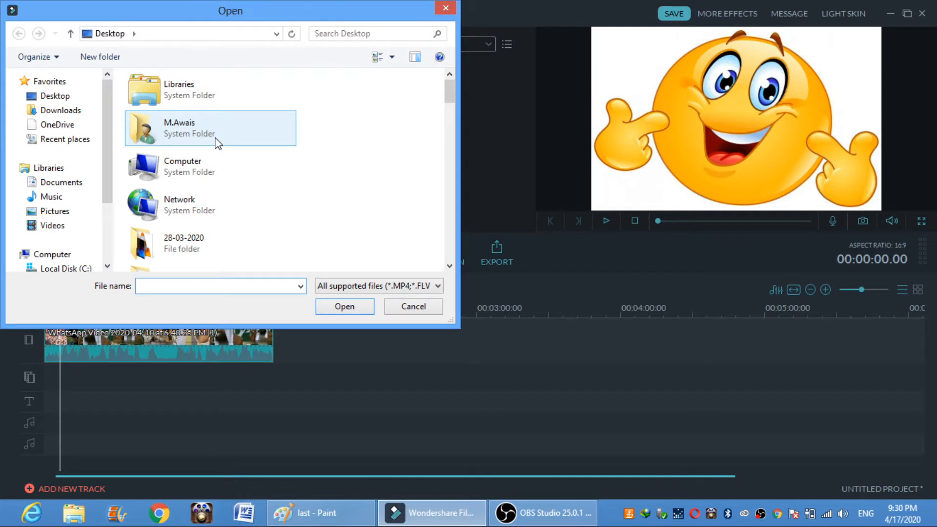
{"action": "left_click_drag", "start_coordinate": [449, 101], "coordinate": [451, 223]}
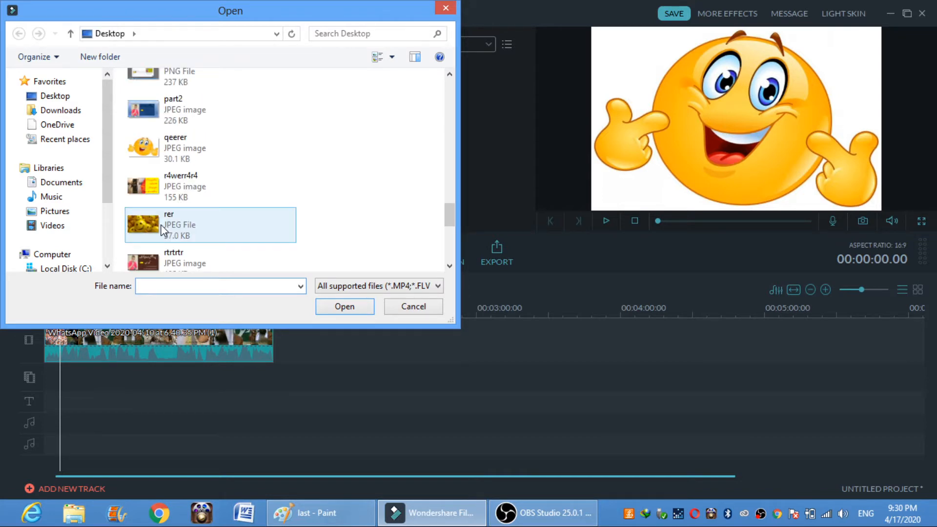
{"action": "double_click", "coordinate": [161, 225]}
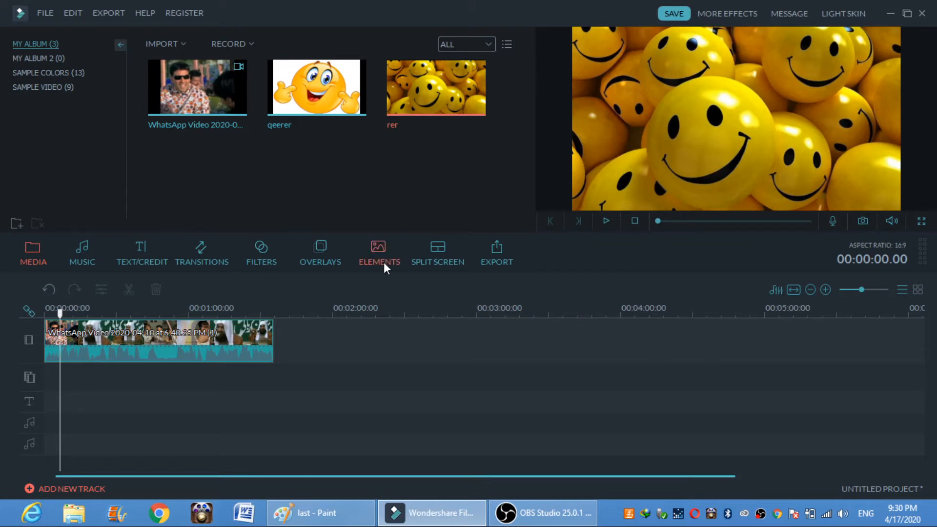
Step: Play the timeline clip from the playhead and pause it at about 17 seconds
{"action": "left_click", "coordinate": [605, 221]}
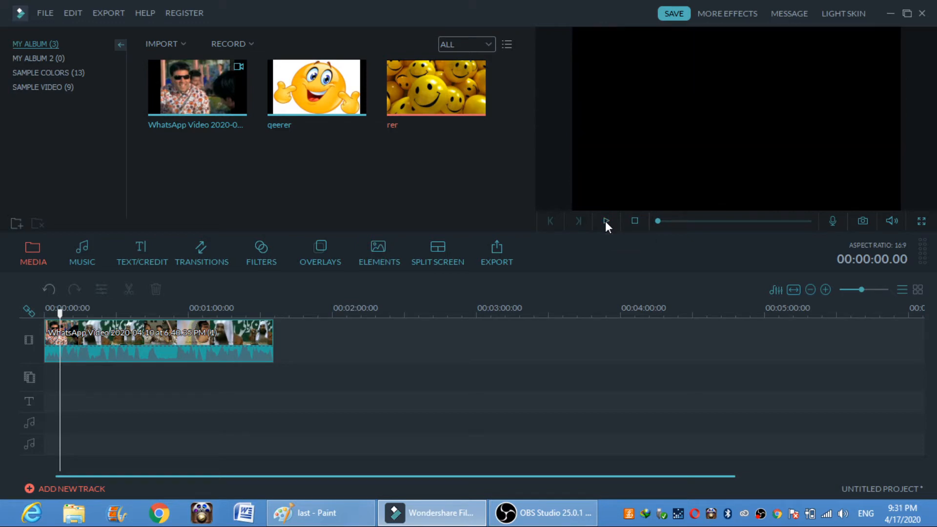
{"action": "left_click", "coordinate": [147, 348]}
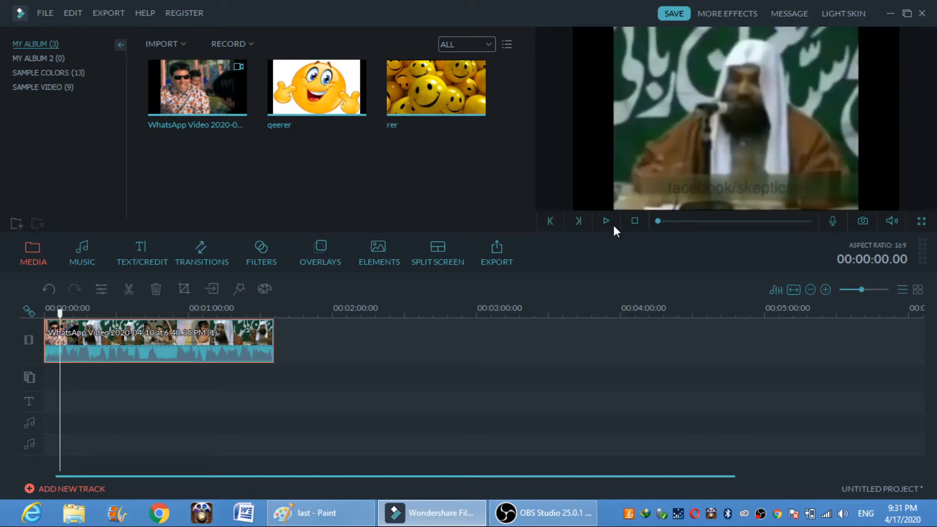
{"action": "left_click", "coordinate": [605, 221]}
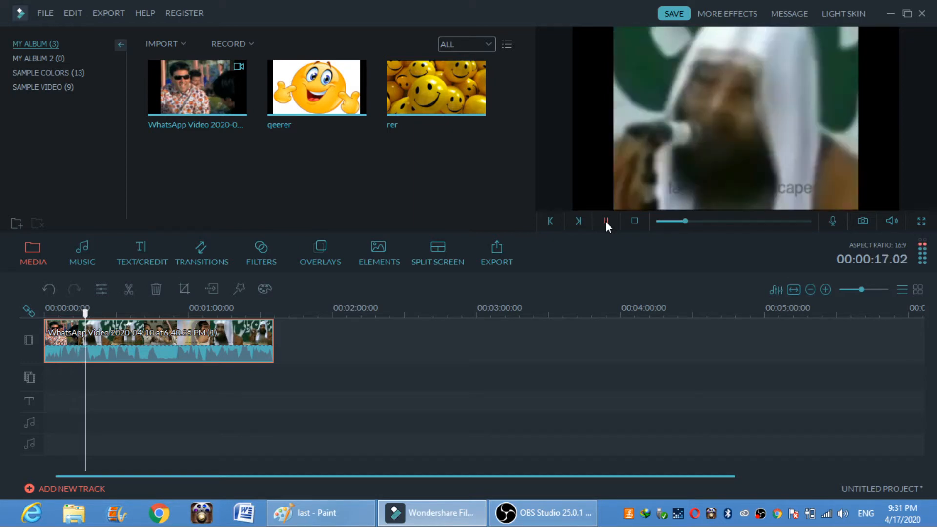
{"action": "left_click", "coordinate": [605, 221]}
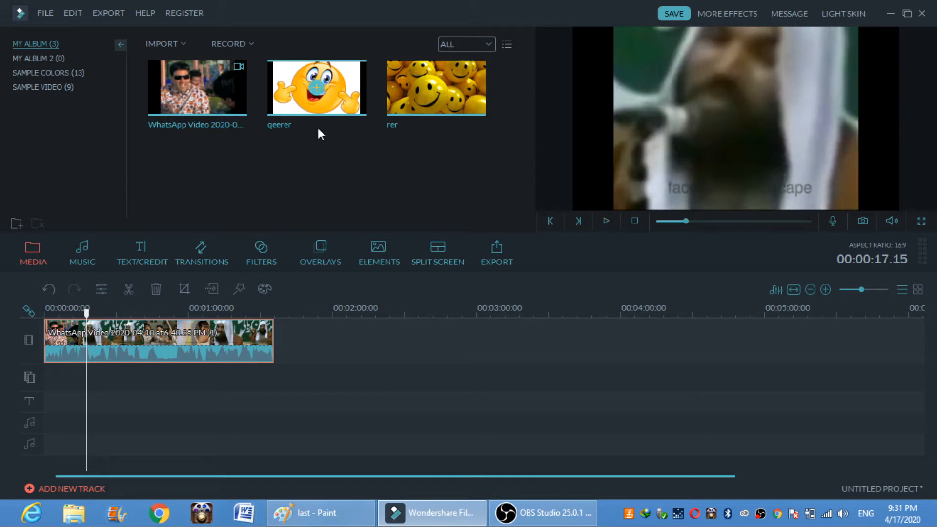
{"action": "left_click", "coordinate": [164, 44]}
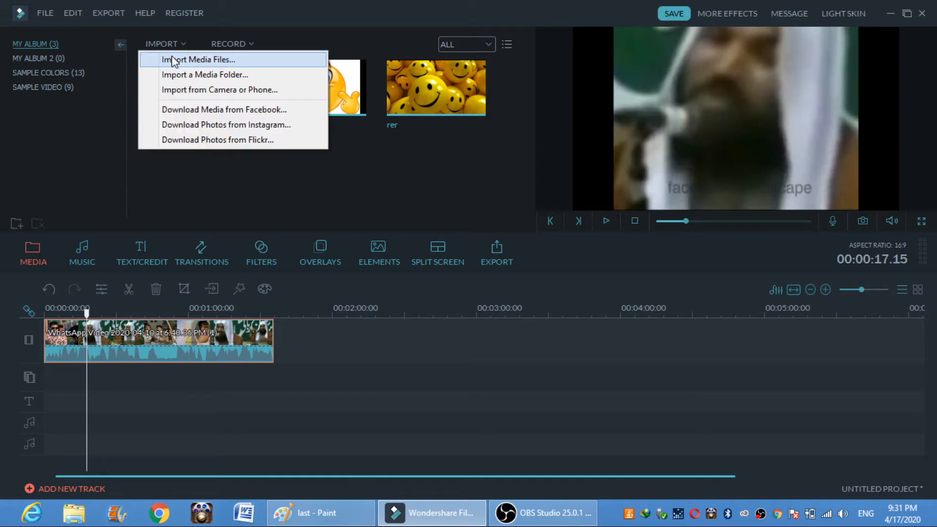
{"action": "left_click", "coordinate": [86, 259]}
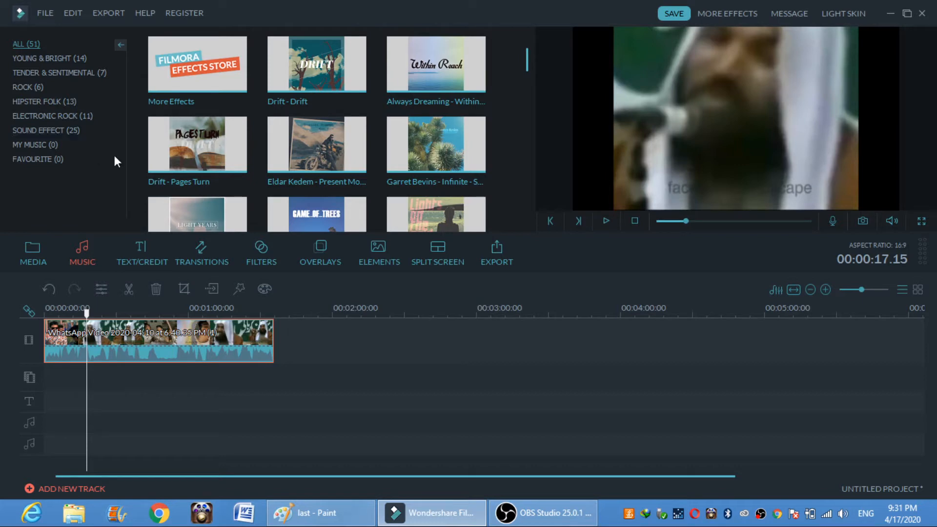
{"action": "left_click", "coordinate": [33, 248]}
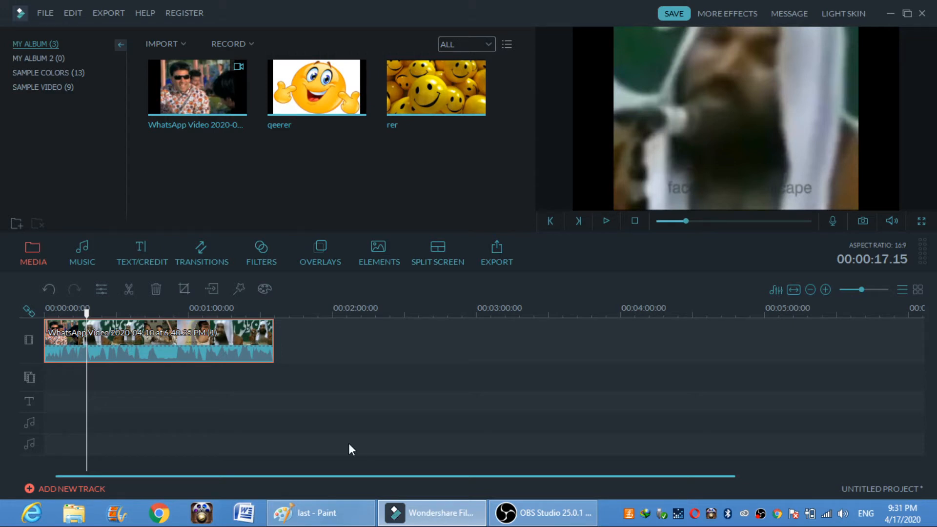
Step: Import all the laughing and joke sound files from the Music folder inside Downloads
{"action": "left_click", "coordinate": [166, 46]}
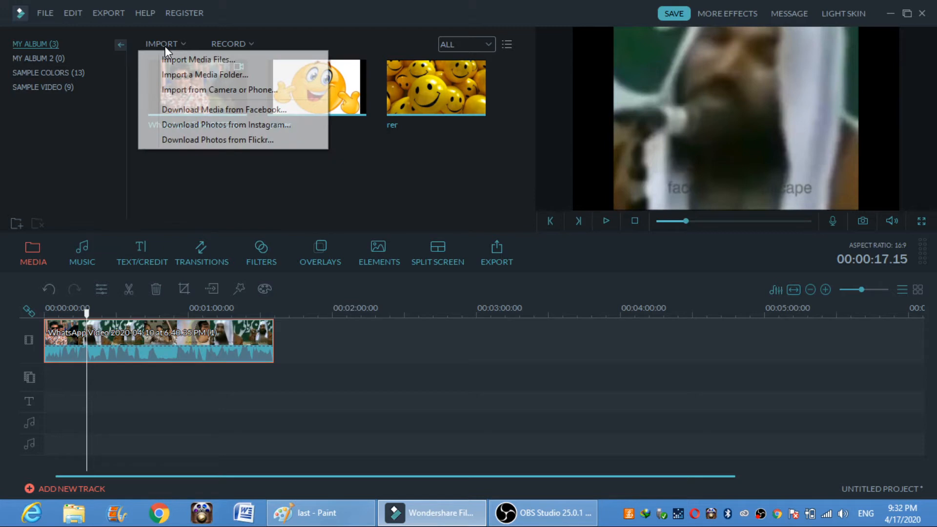
{"action": "left_click", "coordinate": [168, 59]}
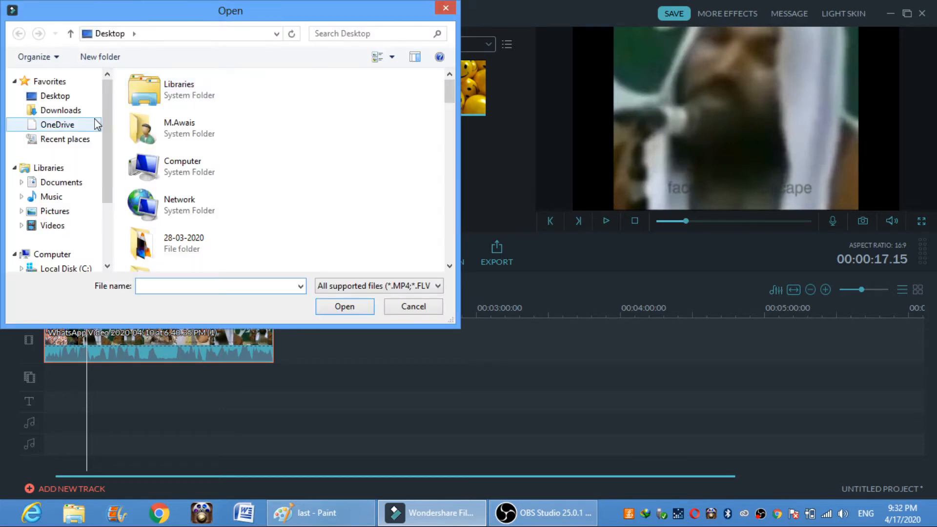
{"action": "left_click", "coordinate": [61, 109]}
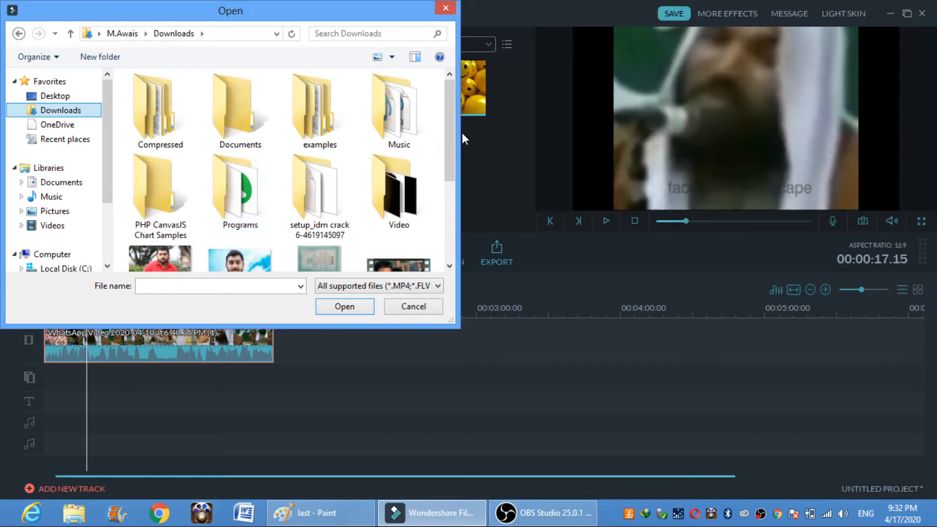
{"action": "double_click", "coordinate": [395, 110]}
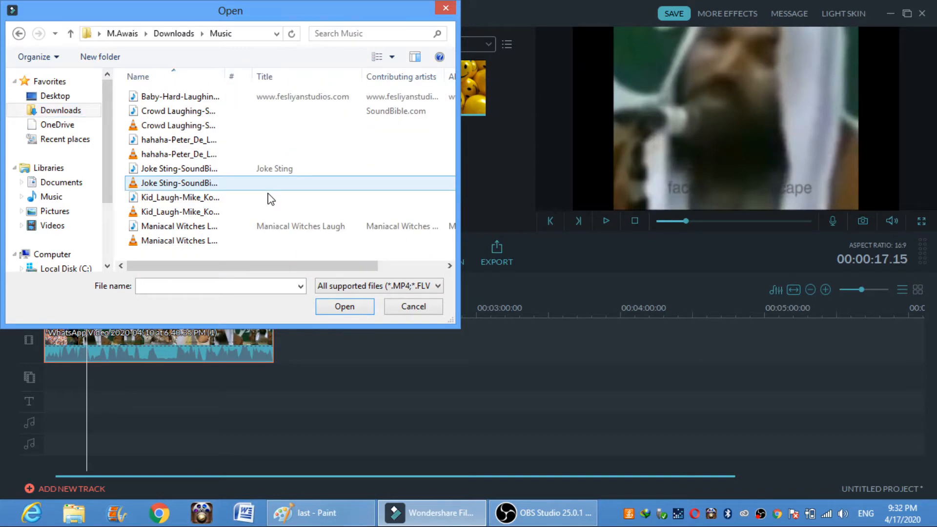
{"action": "left_click_drag", "start_coordinate": [119, 89], "coordinate": [218, 266]}
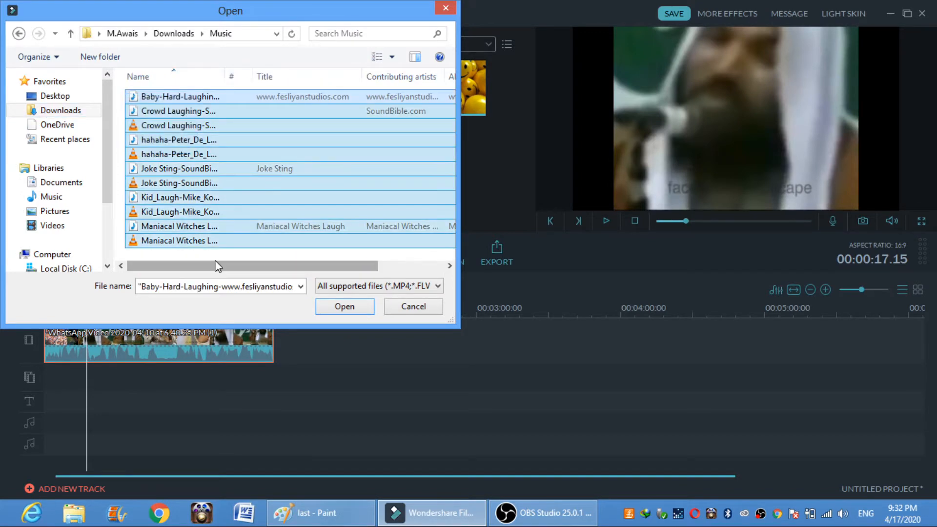
{"action": "key", "text": "Return"}
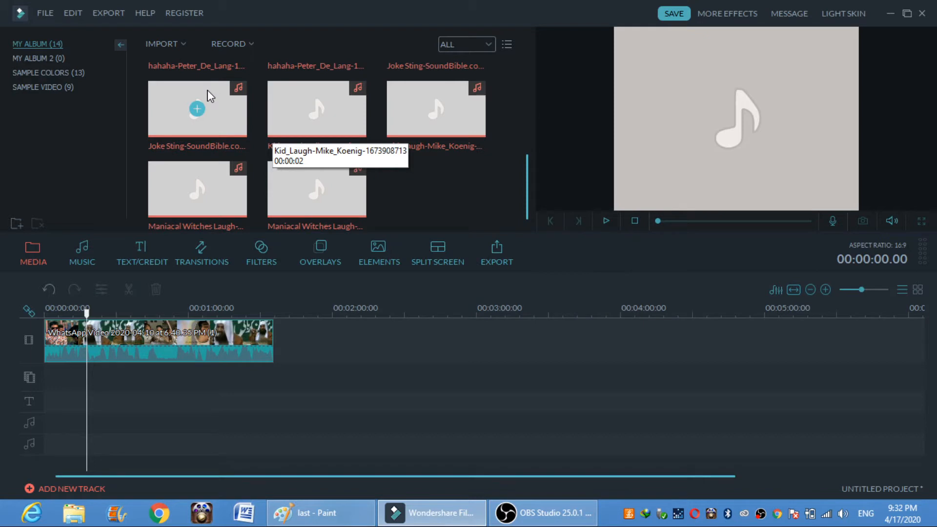
Step: Import the Funny Laugh SOUND EFFECT video from the Video folder inside Downloads into the media album
{"action": "left_click", "coordinate": [171, 44]}
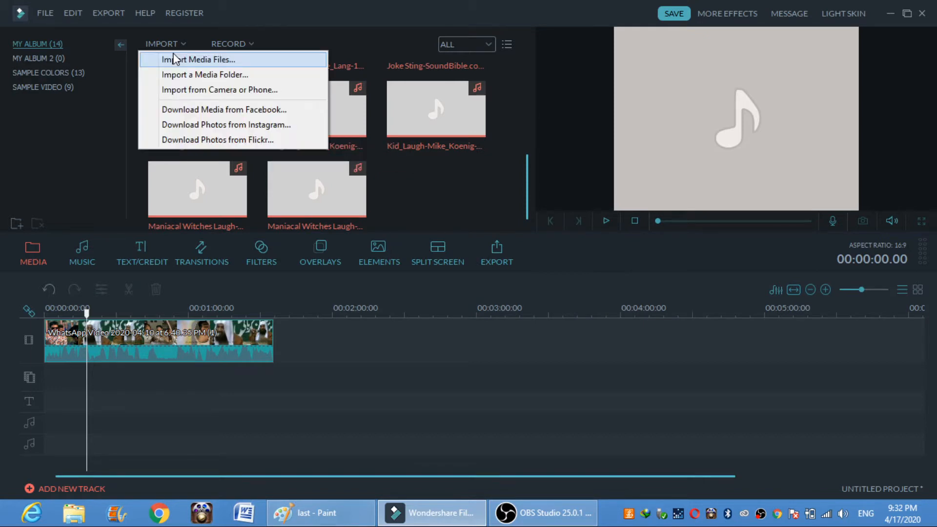
{"action": "left_click", "coordinate": [175, 59]}
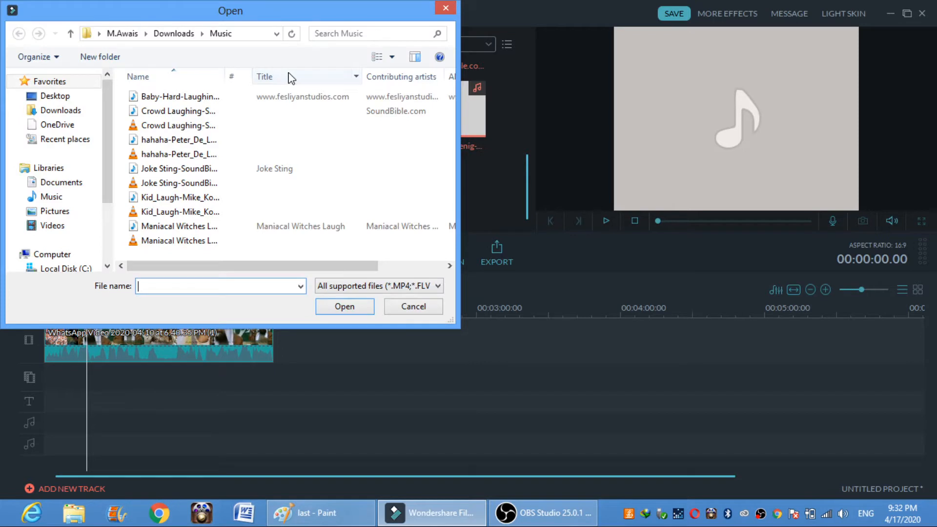
{"action": "left_click", "coordinate": [86, 109]}
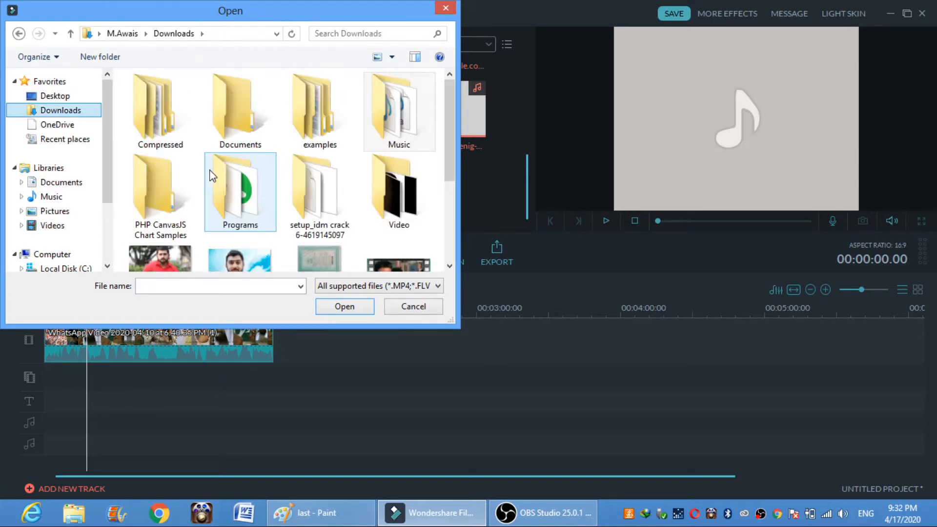
{"action": "double_click", "coordinate": [407, 188]}
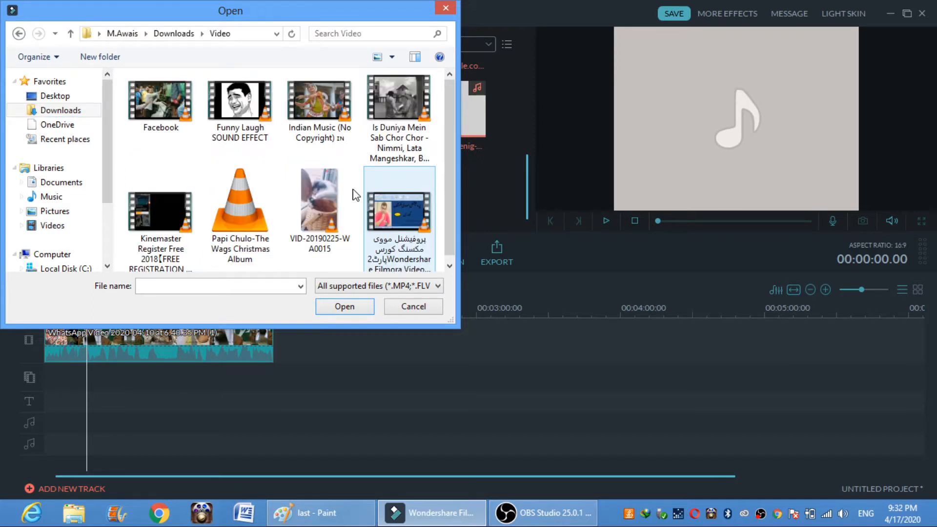
{"action": "key", "text": "Escape"}
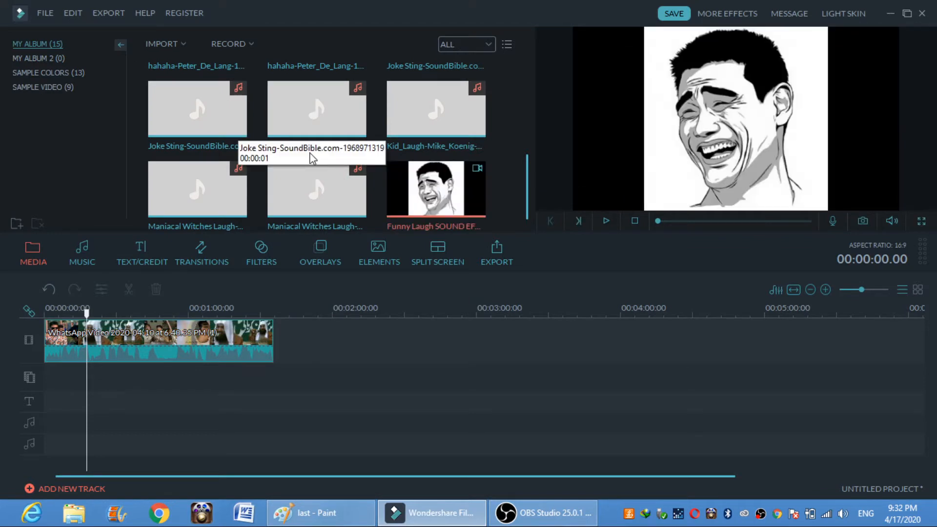
Step: Split the WhatsApp clip on the timeline at the playhead, at about 17 seconds
{"action": "right_click", "coordinate": [77, 355]}
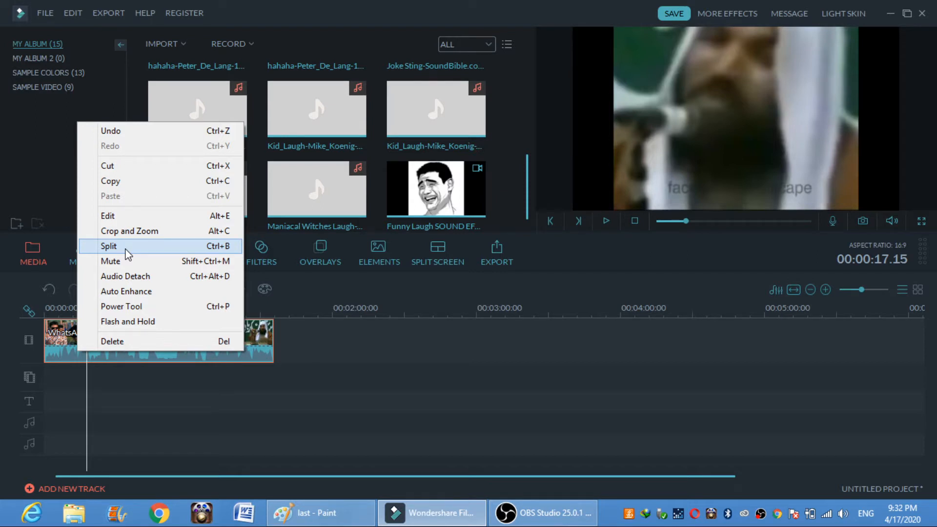
{"action": "left_click", "coordinate": [127, 253]}
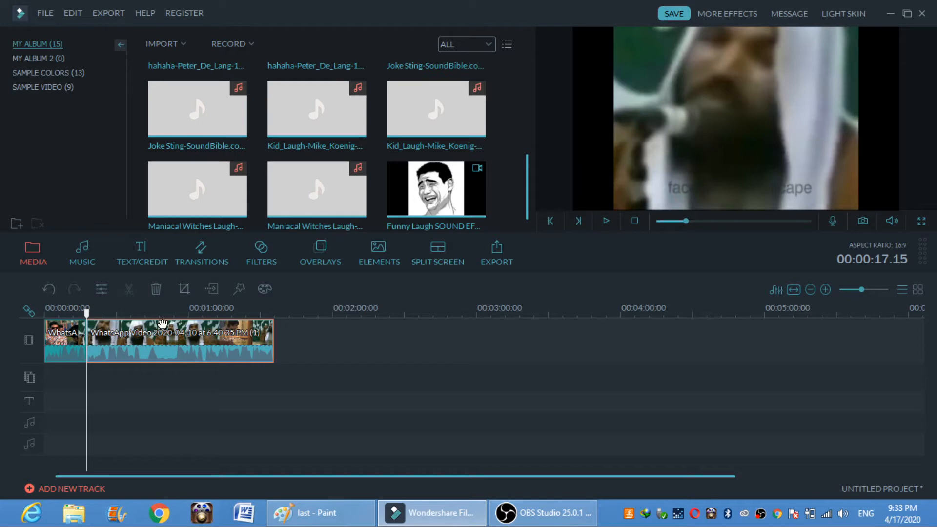
{"action": "left_click_drag", "start_coordinate": [467, 200], "coordinate": [123, 401]}
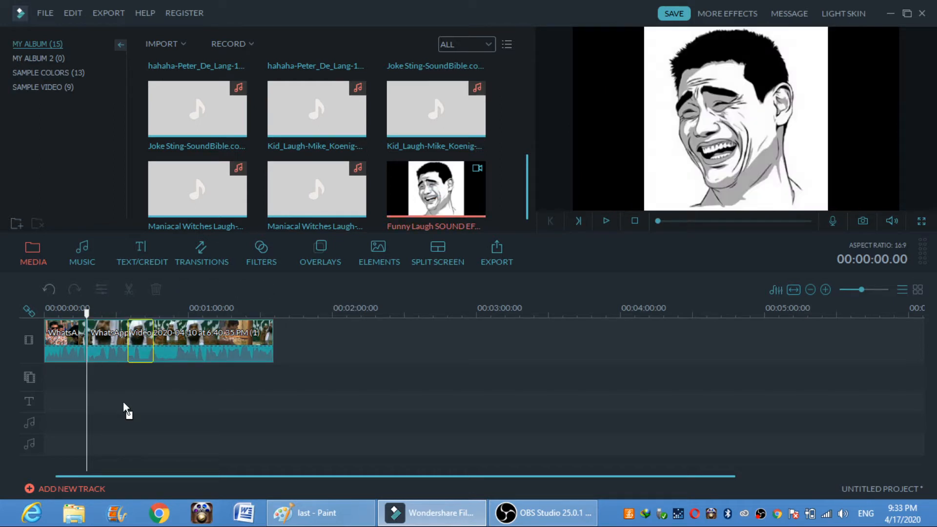
{"action": "left_click_drag", "start_coordinate": [123, 401], "coordinate": [92, 390]}
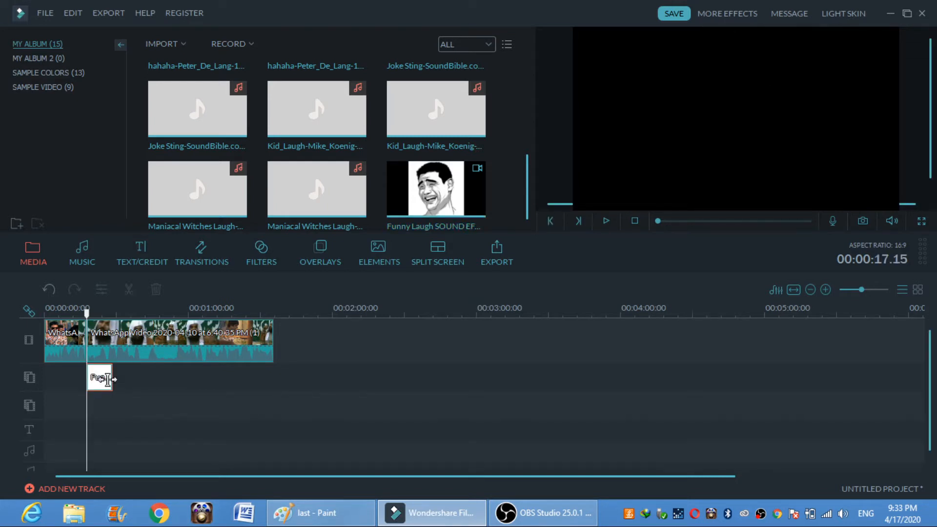
{"action": "left_click", "coordinate": [107, 379]}
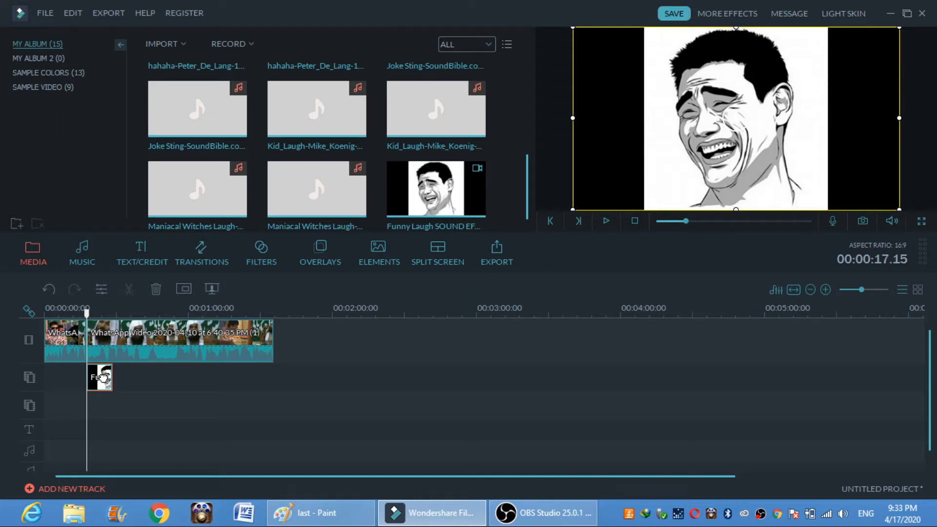
{"action": "left_click_drag", "start_coordinate": [102, 377], "coordinate": [288, 380]}
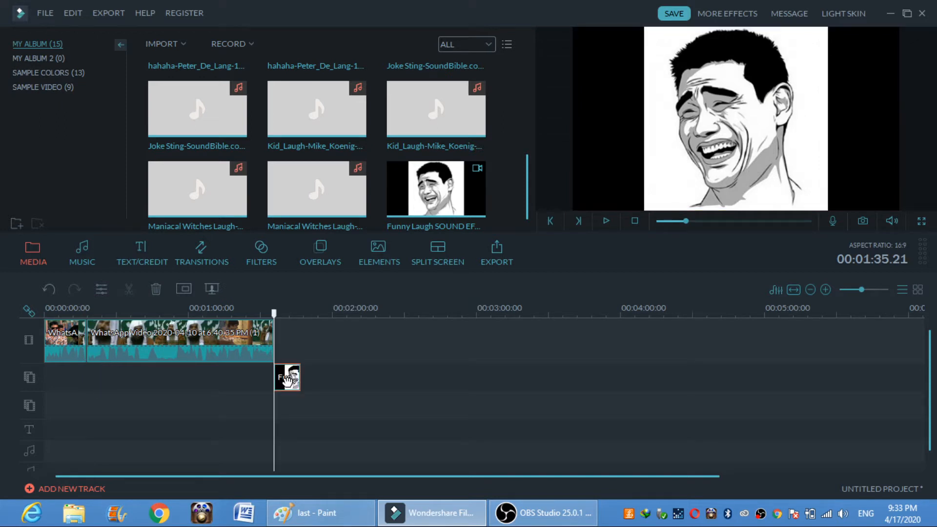
{"action": "key", "text": "Delete"}
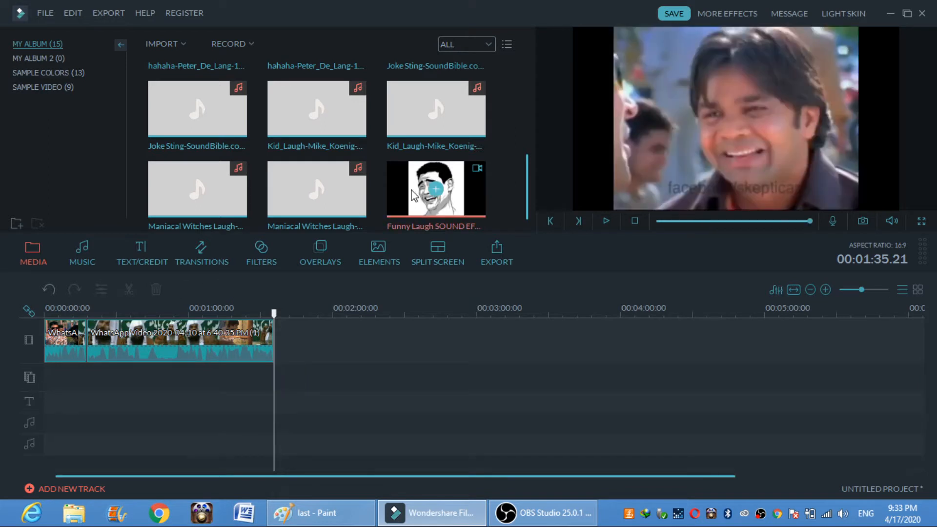
Step: Insert the Funny Laugh clip at the 17-second split on the video track and place the qeerer image on the overlay track beneath its start
{"action": "left_click_drag", "start_coordinate": [413, 195], "coordinate": [100, 352]}
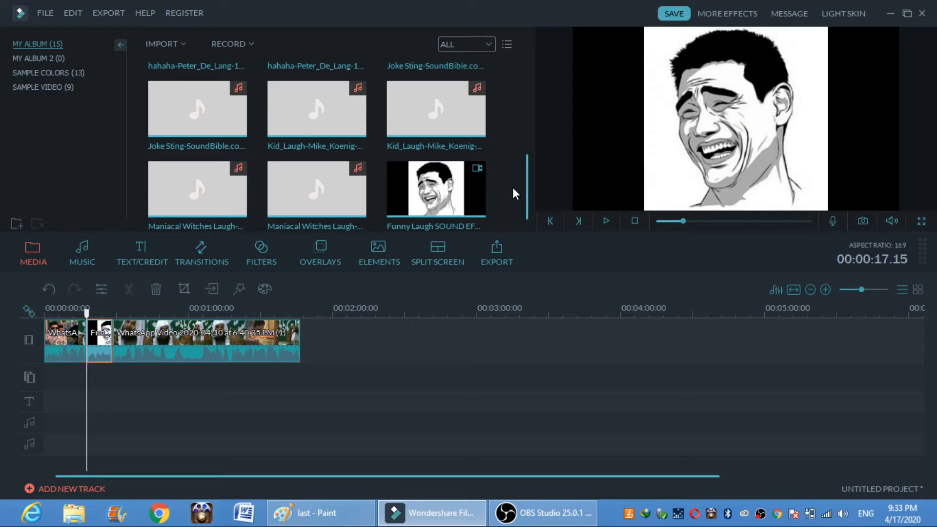
{"action": "left_click_drag", "start_coordinate": [526, 188], "coordinate": [530, 130]}
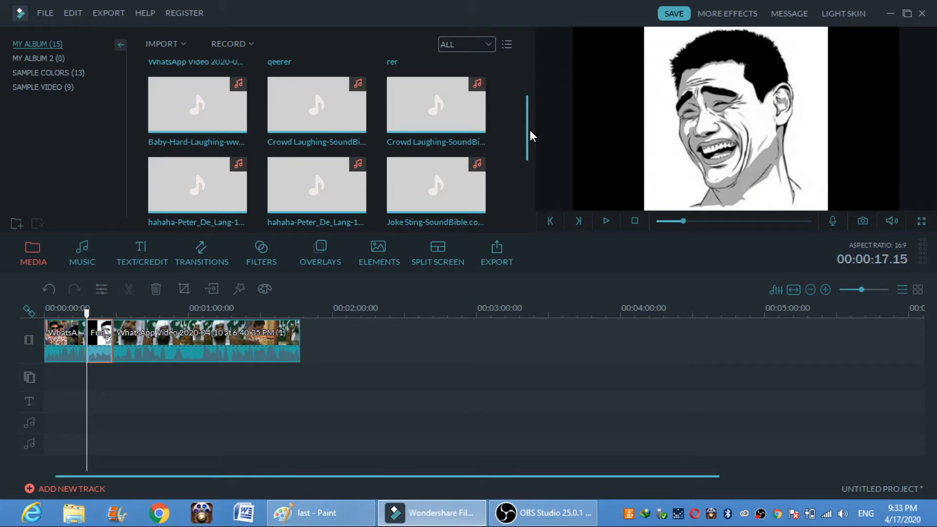
{"action": "left_click_drag", "start_coordinate": [530, 131], "coordinate": [528, 119]}
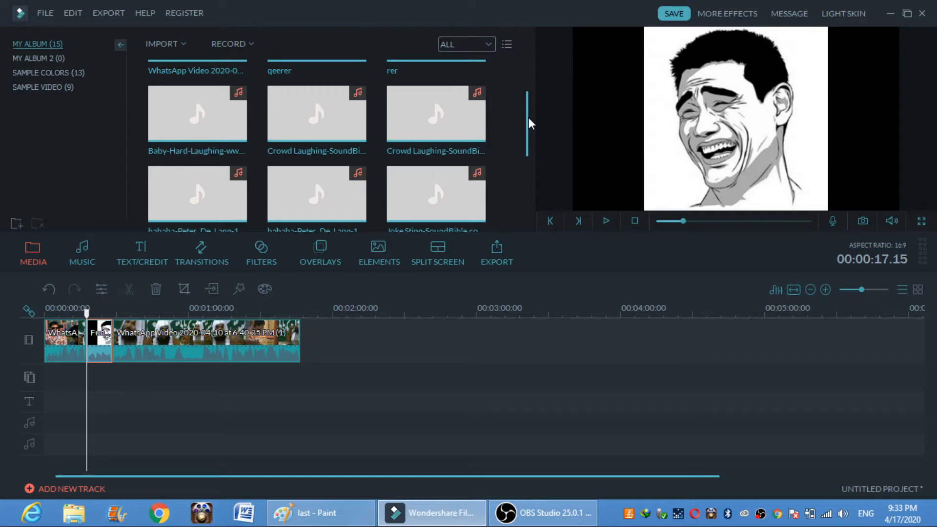
{"action": "scroll", "coordinate": [397, 108], "scroll_direction": "up", "scroll_amount": 2}
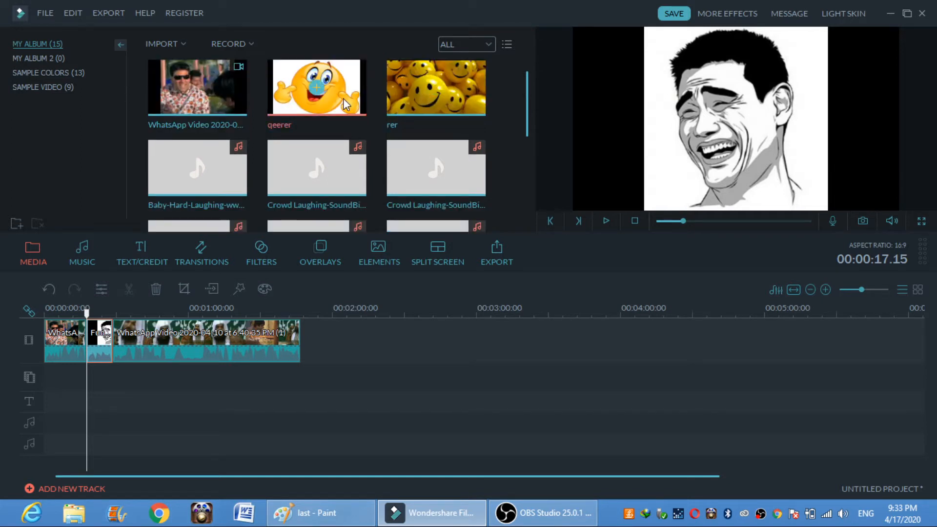
{"action": "left_click_drag", "start_coordinate": [346, 104], "coordinate": [91, 380]}
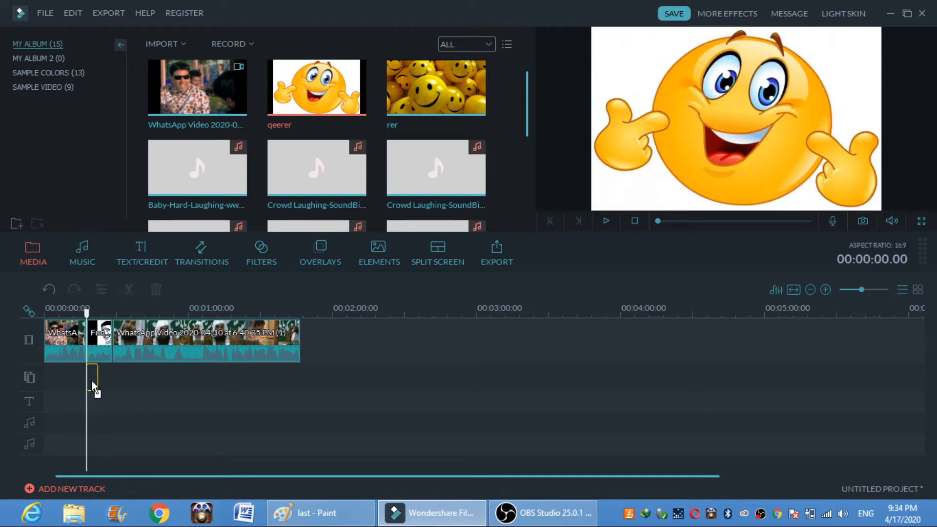
{"action": "left_click_drag", "start_coordinate": [92, 380], "coordinate": [92, 380]}
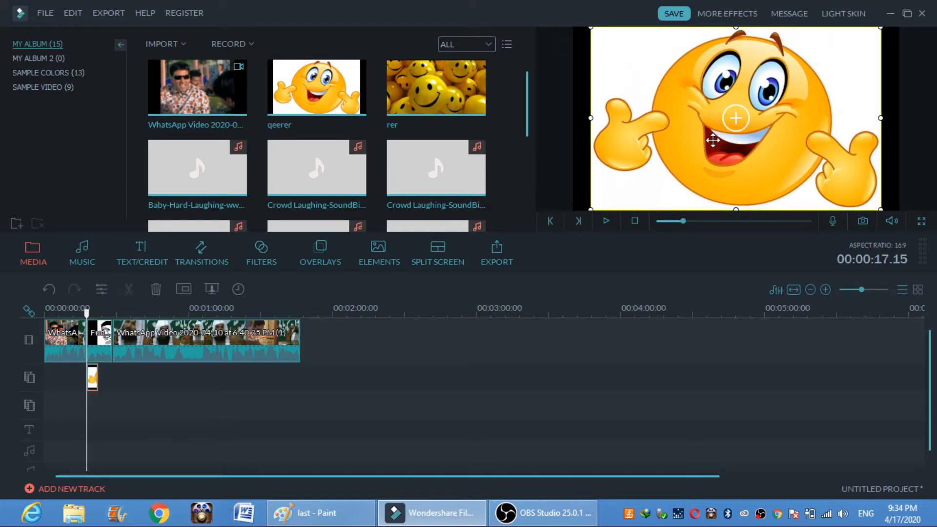
Step: Play the Funny Laugh section to about 25 seconds, pause it and return the playhead to 18 seconds
{"action": "left_click", "coordinate": [606, 222]}
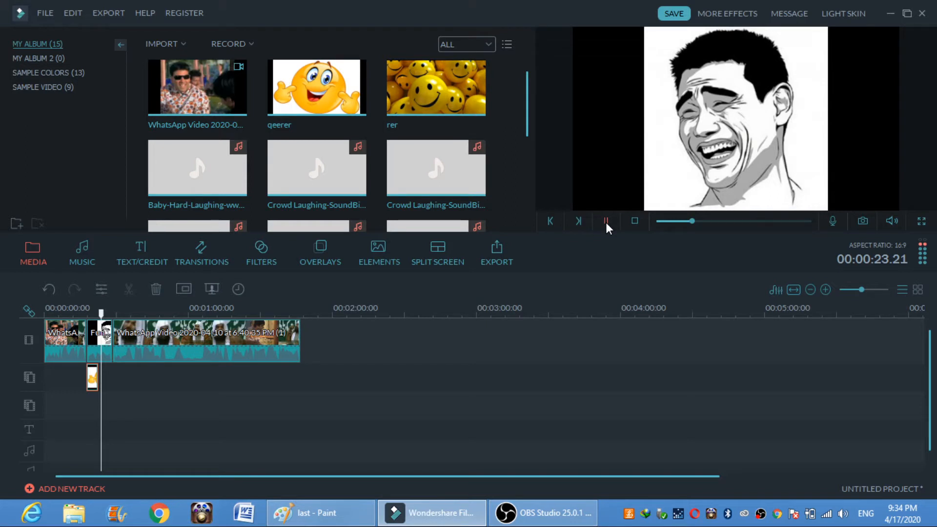
{"action": "left_click", "coordinate": [606, 222]}
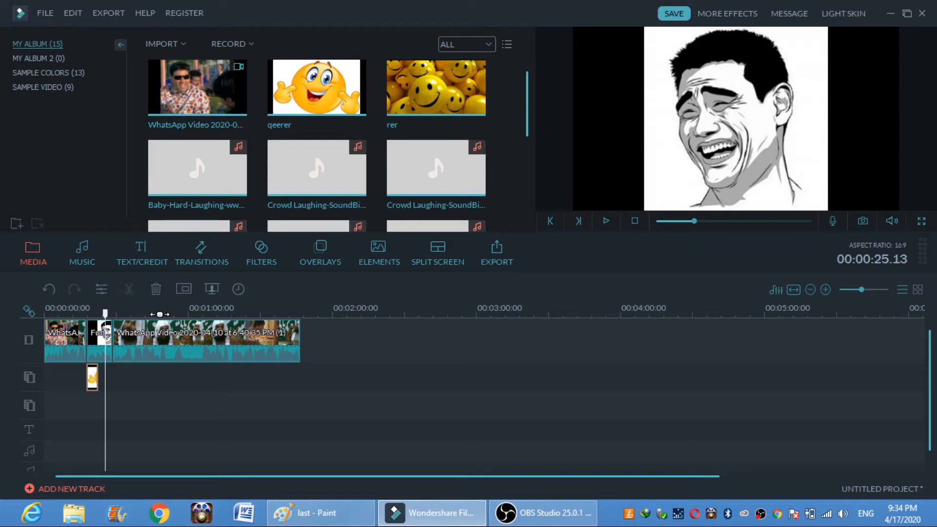
{"action": "left_click", "coordinate": [89, 333]}
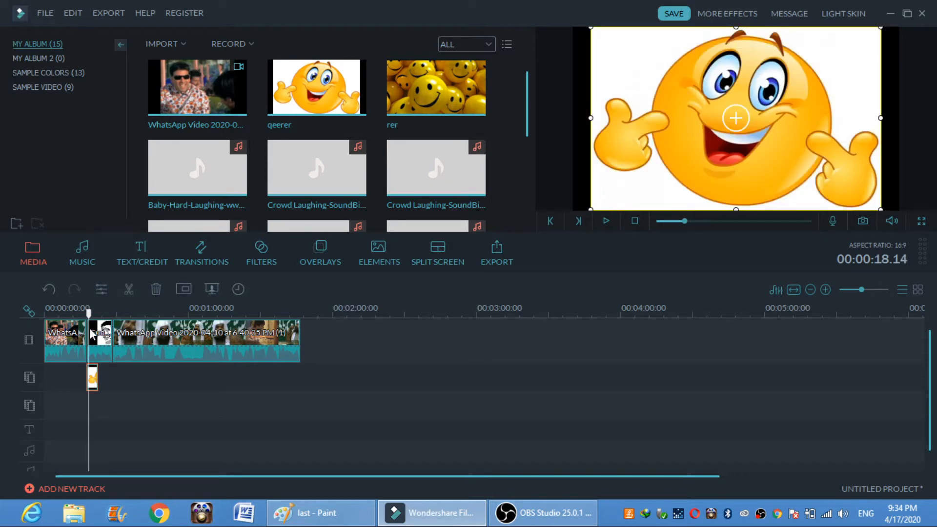
{"action": "left_click", "coordinate": [87, 318]}
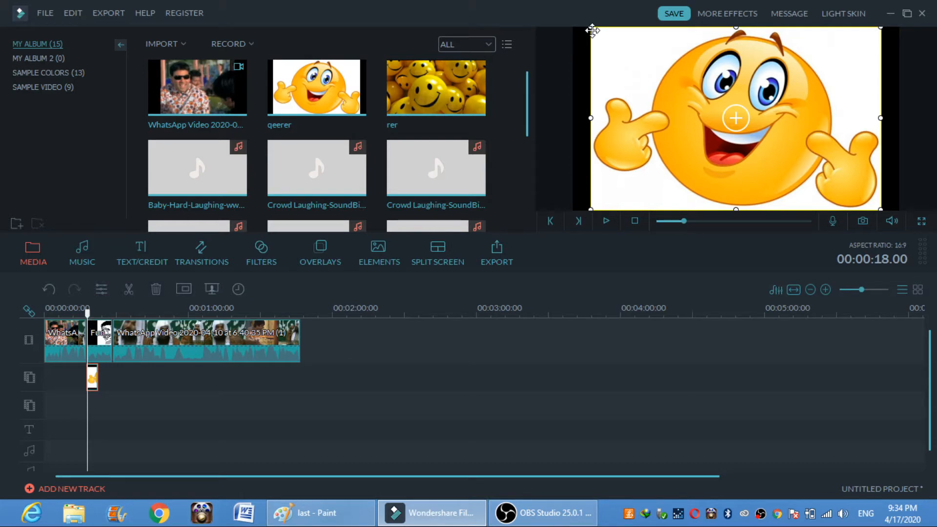
Step: Shrink the qeerer smiley overlay in the preview and move it to the upper-right corner of the video frame
{"action": "left_click_drag", "start_coordinate": [592, 30], "coordinate": [782, 115]}
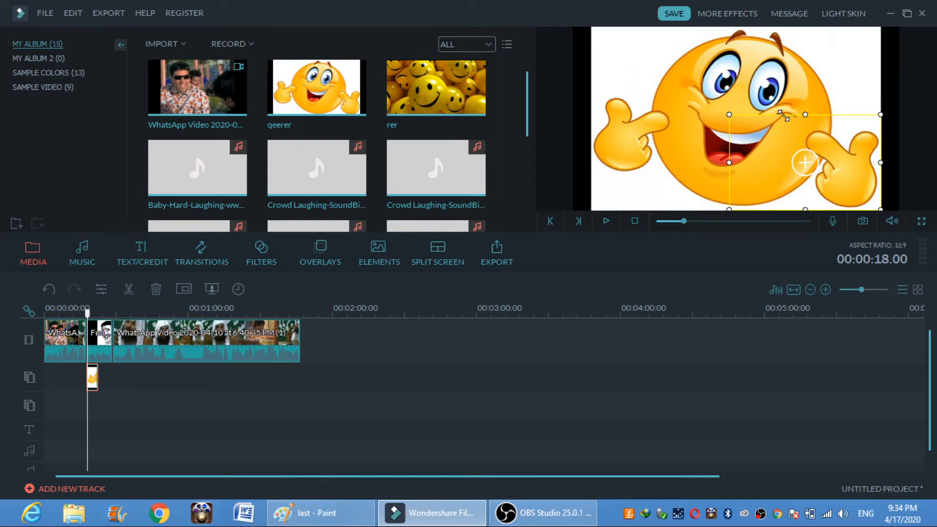
{"action": "left_click_drag", "start_coordinate": [881, 115], "coordinate": [850, 133]}
{"action": "left_click_drag", "start_coordinate": [791, 160], "coordinate": [641, 69]}
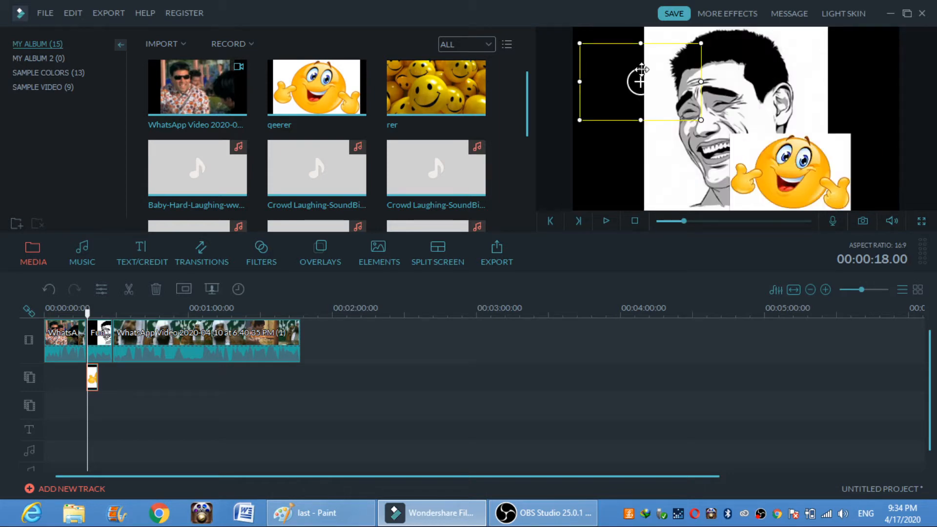
{"action": "left_click_drag", "start_coordinate": [641, 69], "coordinate": [635, 52]}
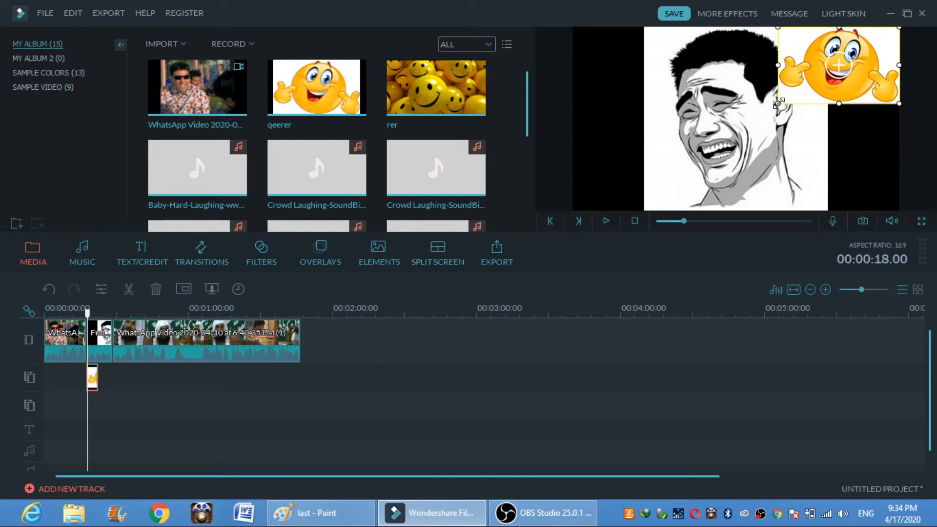
Step: Play the timeline from near its start into the Funny Laugh section to review the smiley overlay
{"action": "left_click", "coordinate": [54, 312]}
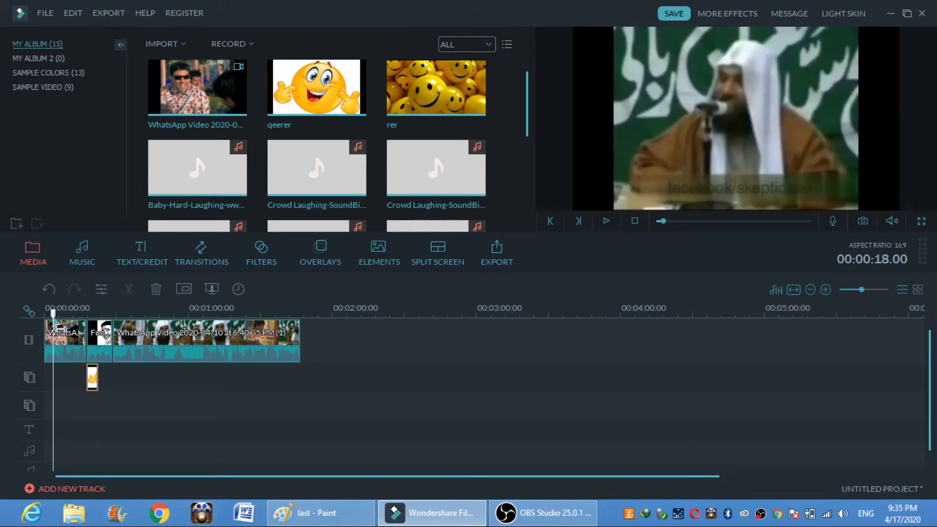
{"action": "left_click", "coordinate": [605, 220]}
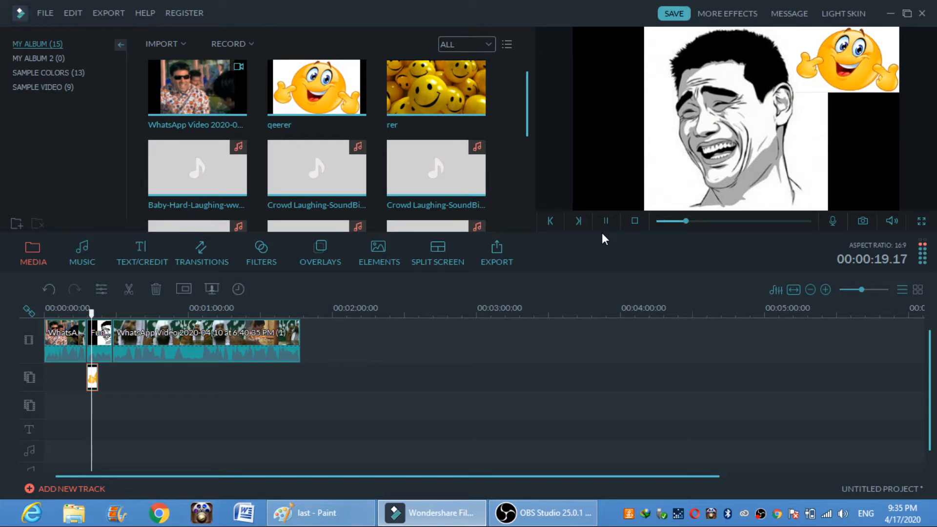
Step: Extend the qeerer overlay so it ends together with the Funny Laugh clip, at about 28 seconds
{"action": "left_click", "coordinate": [94, 381]}
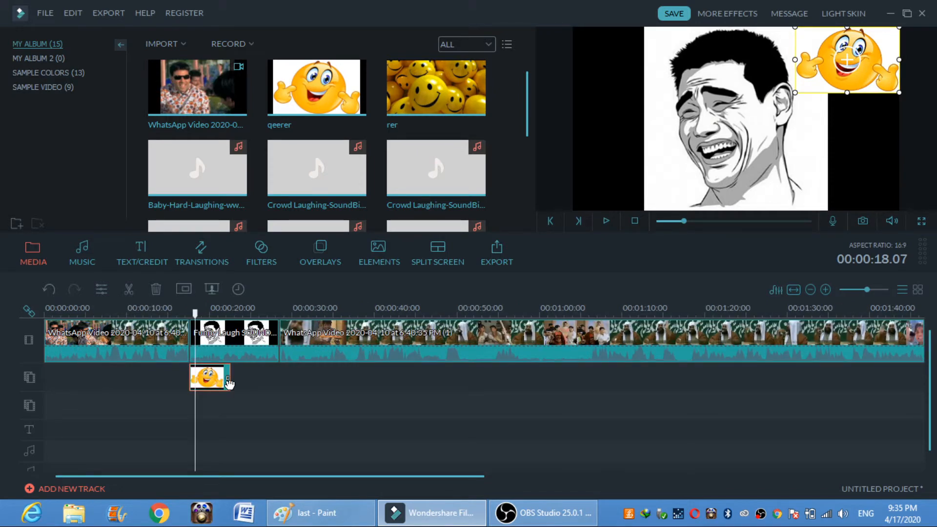
{"action": "left_click_drag", "start_coordinate": [228, 383], "coordinate": [271, 337]}
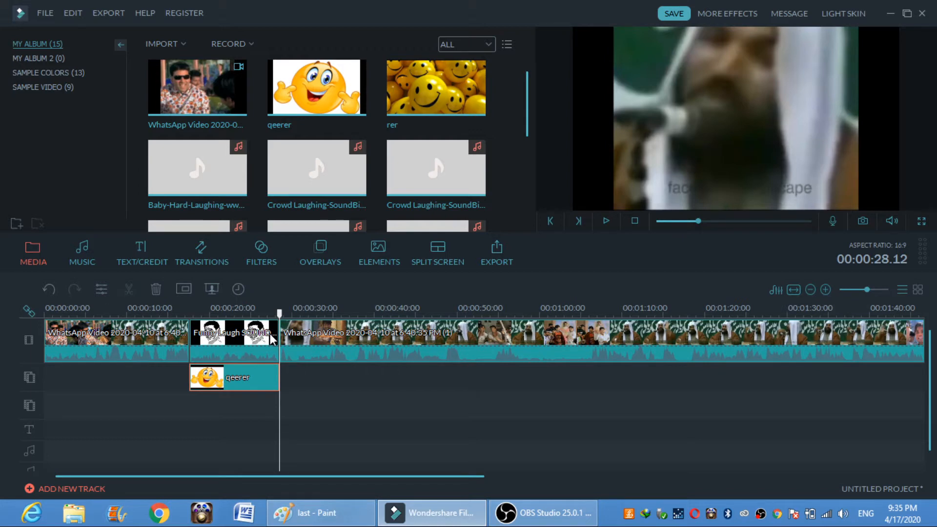
Step: Play on to about 29 seconds, pause and split the WhatsApp clip there
{"action": "left_click", "coordinate": [606, 221]}
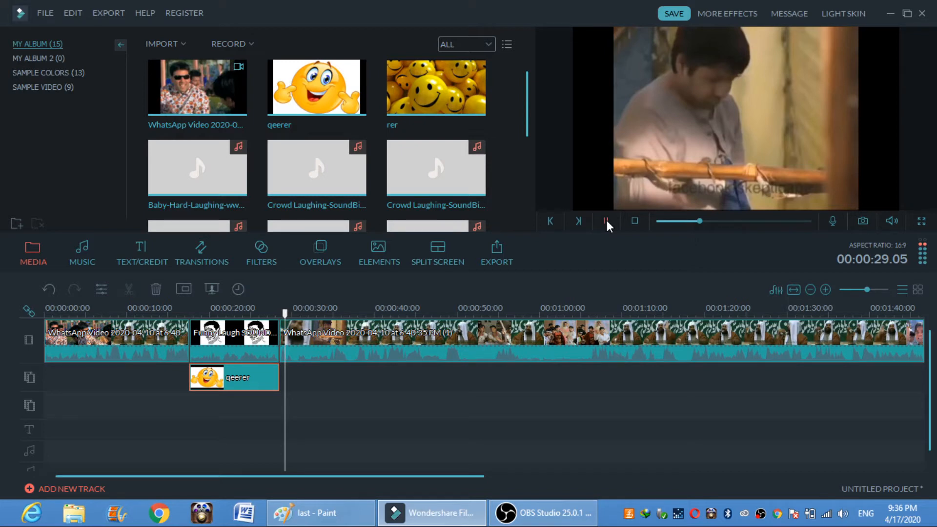
{"action": "left_click", "coordinate": [606, 220]}
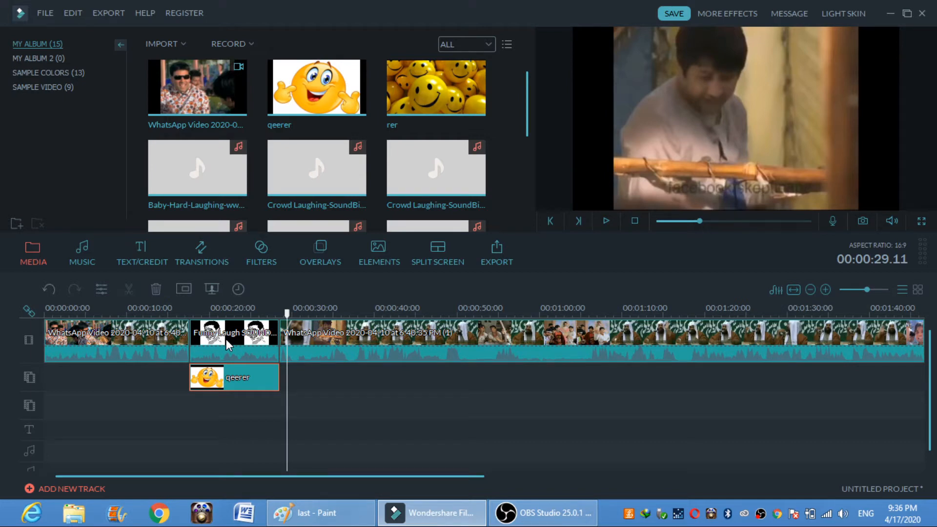
{"action": "left_click", "coordinate": [283, 326]}
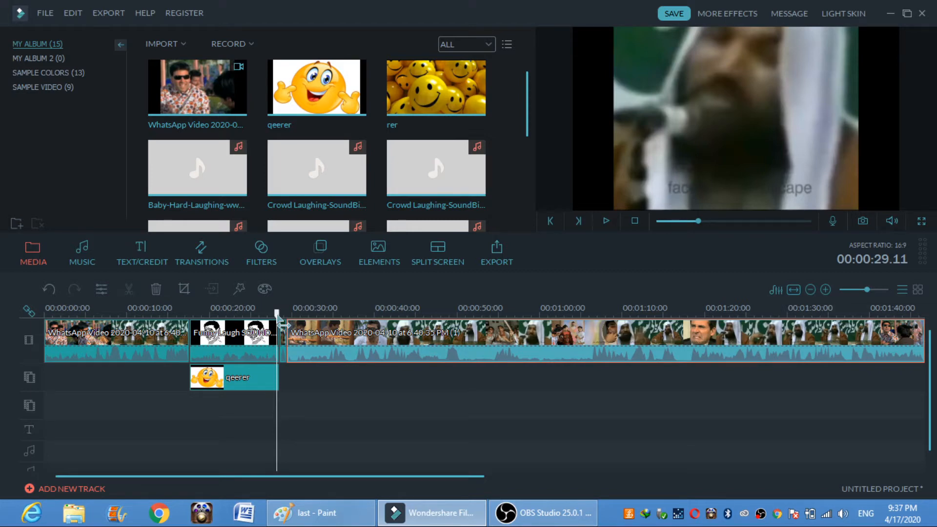
Step: Insert the rer smiley image at the 29-second split with the Baby-Hard-Laughing sound beneath it, and play that section
{"action": "left_click_drag", "start_coordinate": [277, 312], "coordinate": [339, 312]}
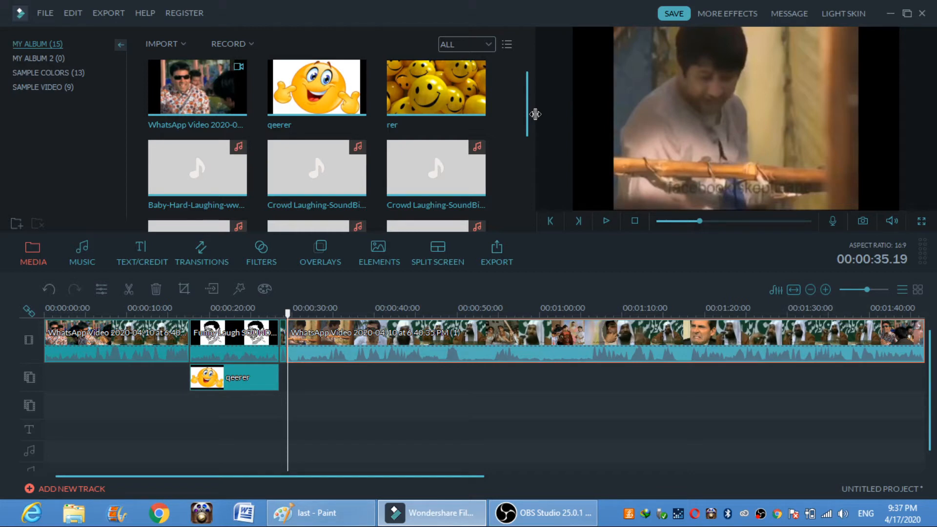
{"action": "left_click", "coordinate": [606, 221]}
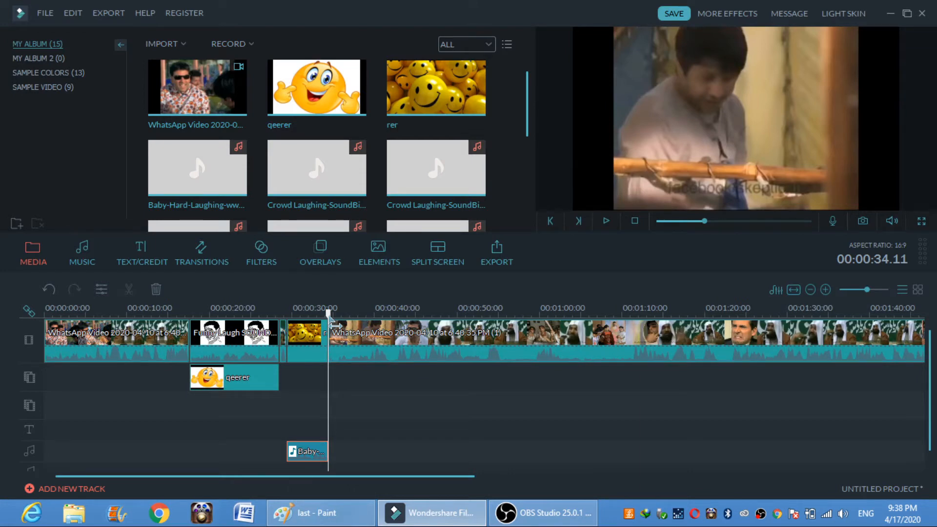
{"action": "left_click", "coordinate": [606, 221]}
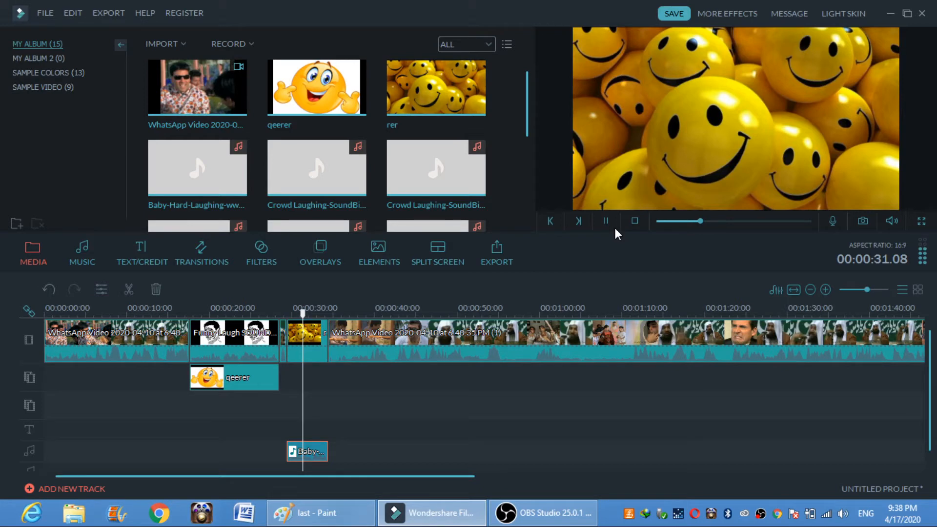
Step: Replace the rer image at 29 seconds with the qeerer smiley, and place three short sounds beneath the WhatsApp section split off at 40 seconds
{"action": "left_click", "coordinate": [303, 337]}
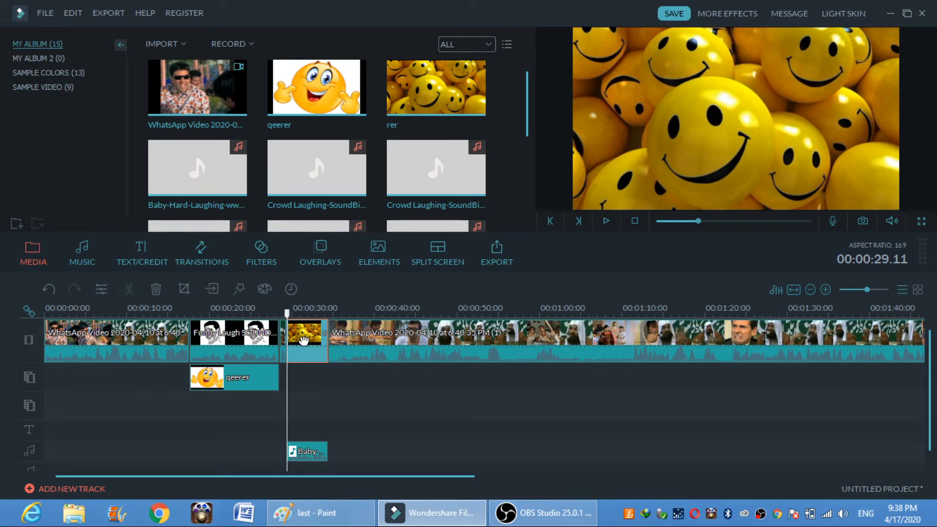
{"action": "key", "text": "Delete"}
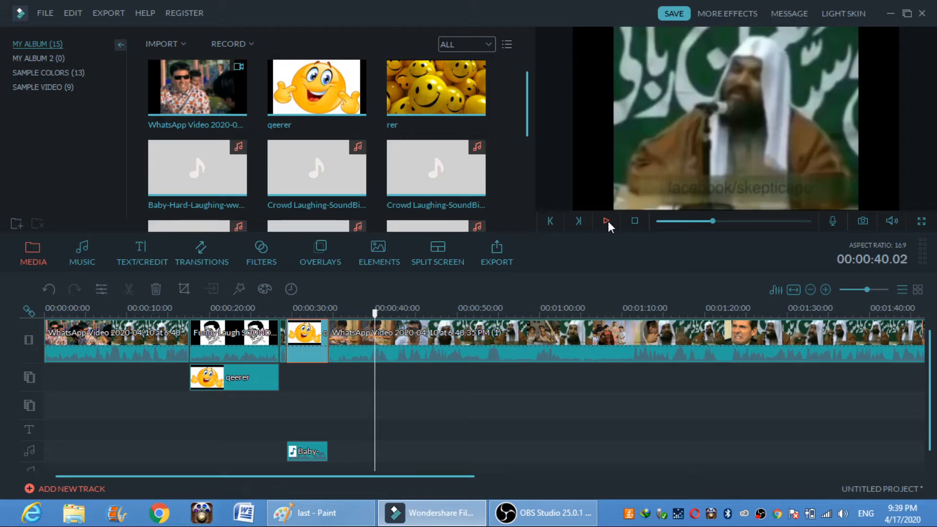
{"action": "left_click", "coordinate": [382, 314]}
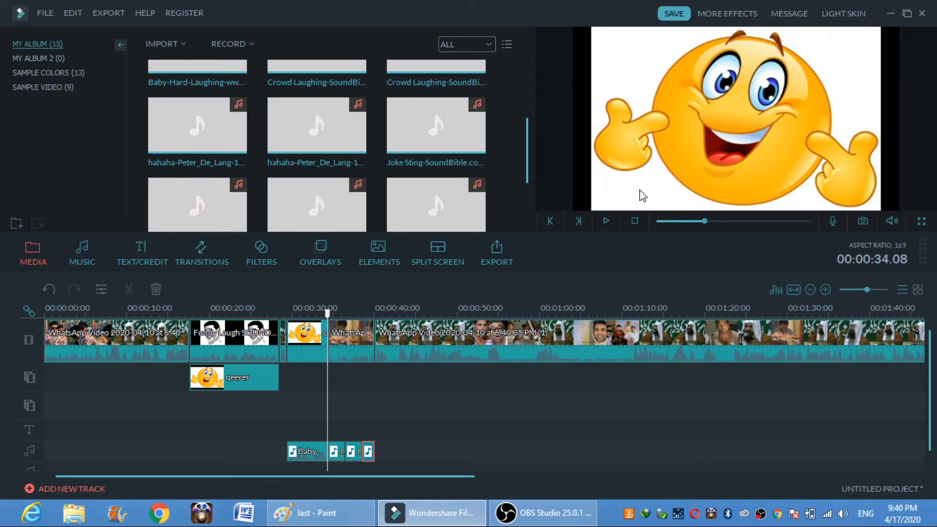
Step: Play on to about 51 seconds, split the WhatsApp clip there and insert the Funny Laugh clip at the split
{"action": "left_click", "coordinate": [393, 313]}
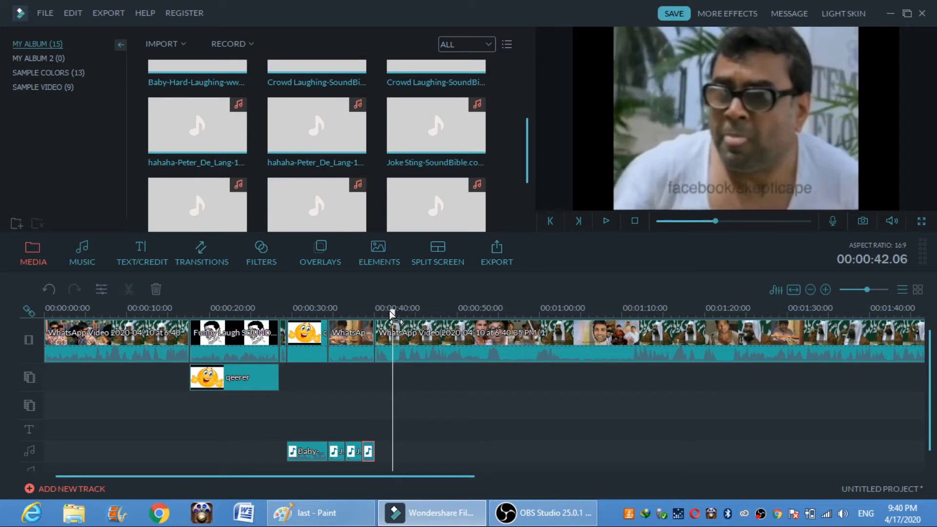
{"action": "left_click_drag", "start_coordinate": [390, 311], "coordinate": [388, 310]}
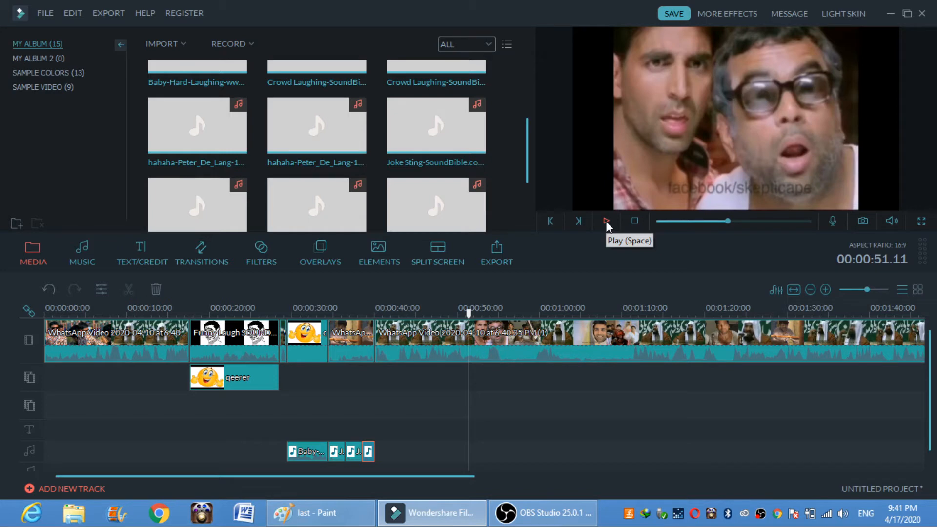
{"action": "right_click", "coordinate": [450, 348]}
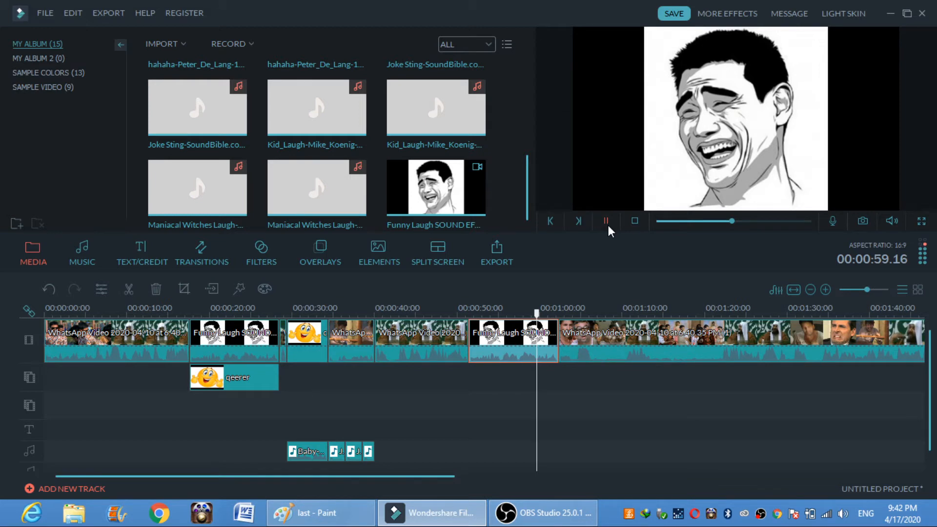
Step: Split the WhatsApp clip at 1:05 and overlay the section before it with rer in the picture's upper-right corner and qeerer in the lower-left
{"action": "left_click", "coordinate": [607, 222]}
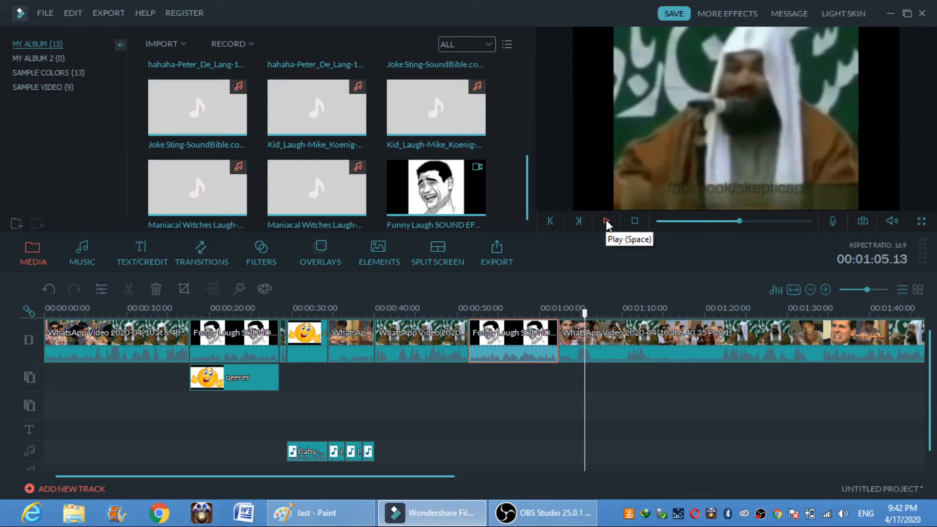
{"action": "scroll", "coordinate": [524, 188], "scroll_direction": "up", "scroll_amount": 3}
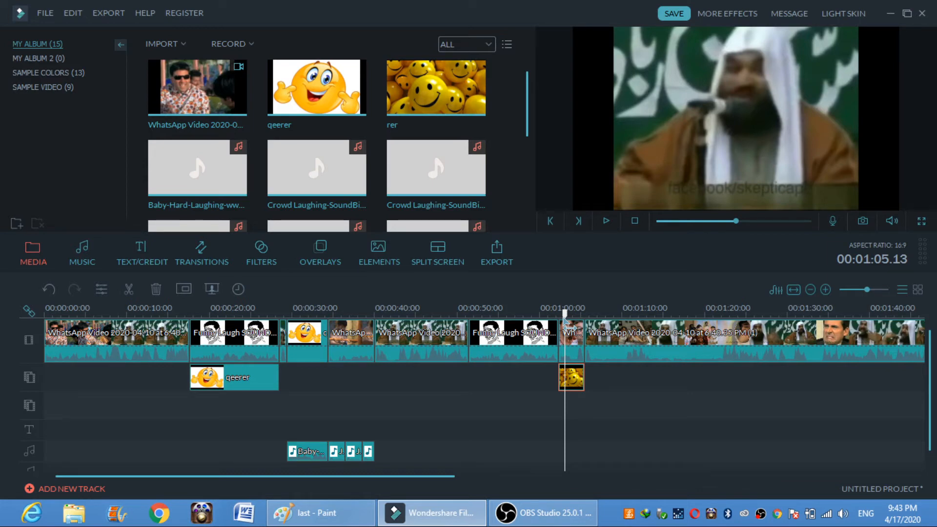
{"action": "left_click_drag", "start_coordinate": [566, 323], "coordinate": [590, 410]}
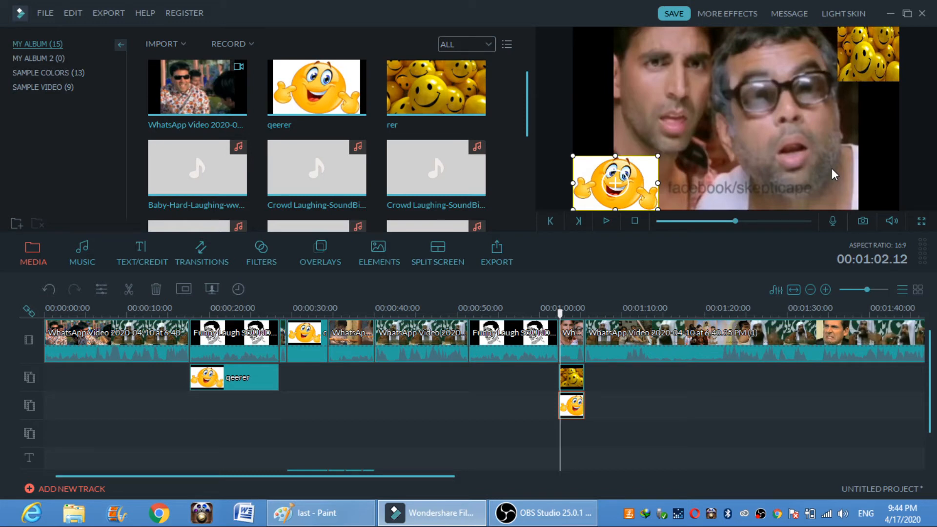
Step: Keep splitting the WhatsApp clip through the rest of the video, including at about 1:10, 1:33 and 2:36, inserting the Funny Laugh clip at each split
{"action": "left_click", "coordinate": [605, 221]}
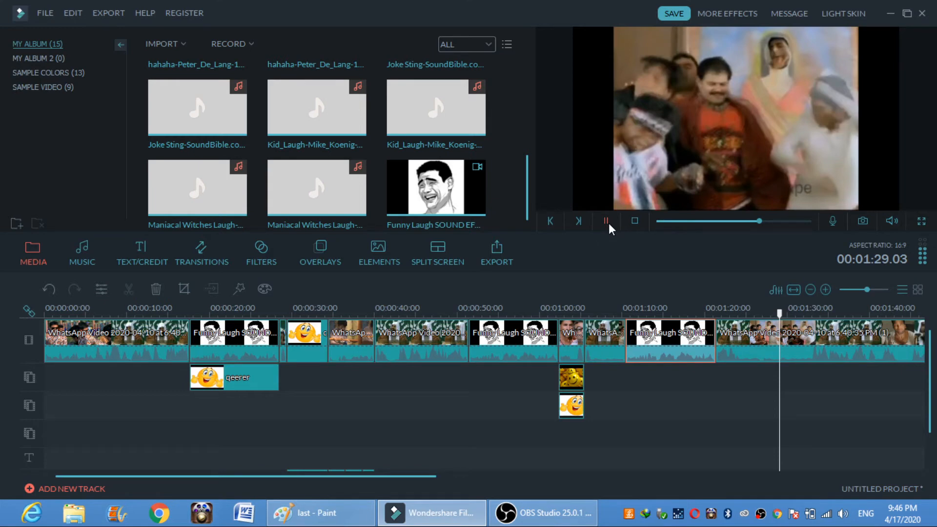
{"action": "left_click", "coordinate": [607, 224]}
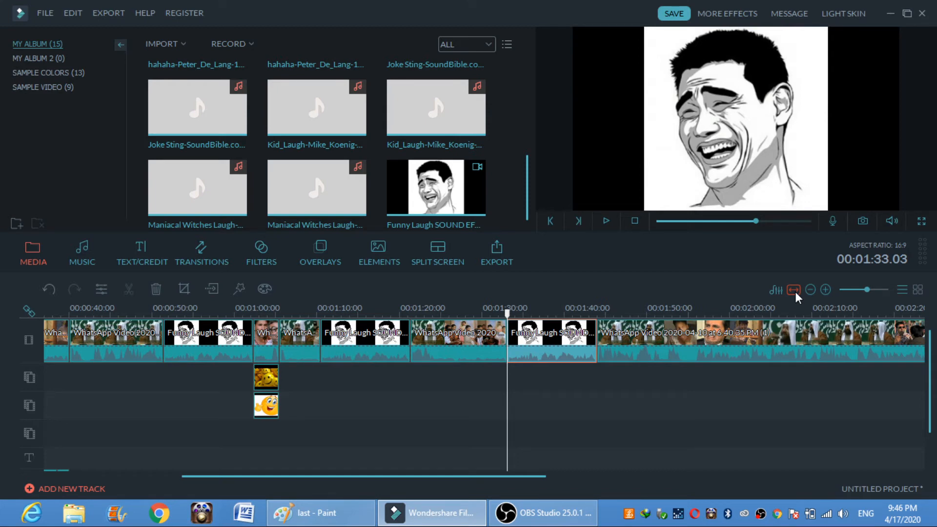
{"action": "left_click", "coordinate": [794, 290]}
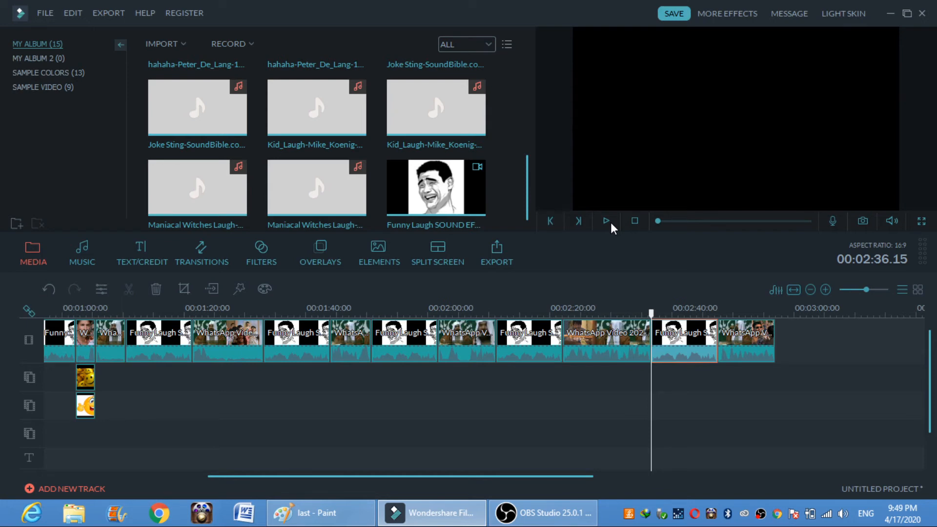
{"action": "left_click", "coordinate": [607, 221]}
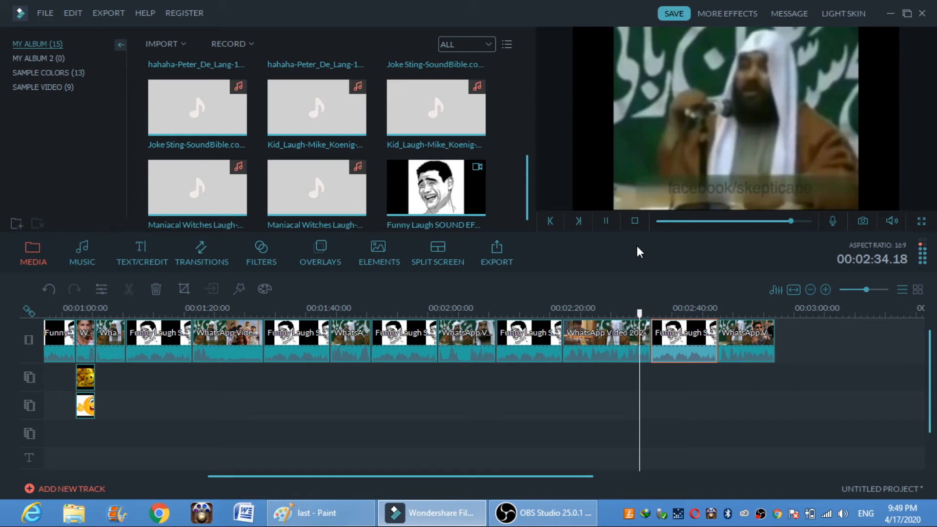
Step: Audition the Kid_Laugh sound and insert the rer smiley image at about 2:47 with a sound effect beneath it
{"action": "left_click", "coordinate": [474, 127]}
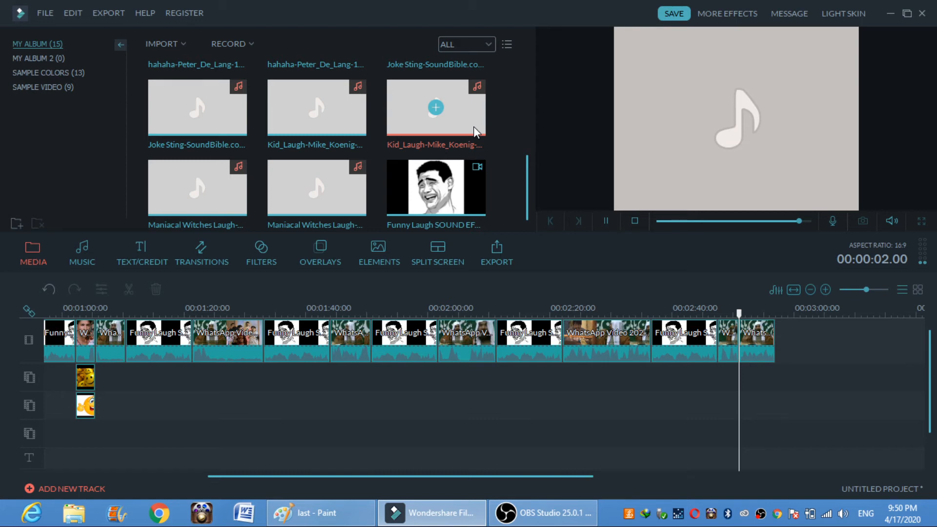
{"action": "left_click_drag", "start_coordinate": [474, 127], "coordinate": [723, 462]}
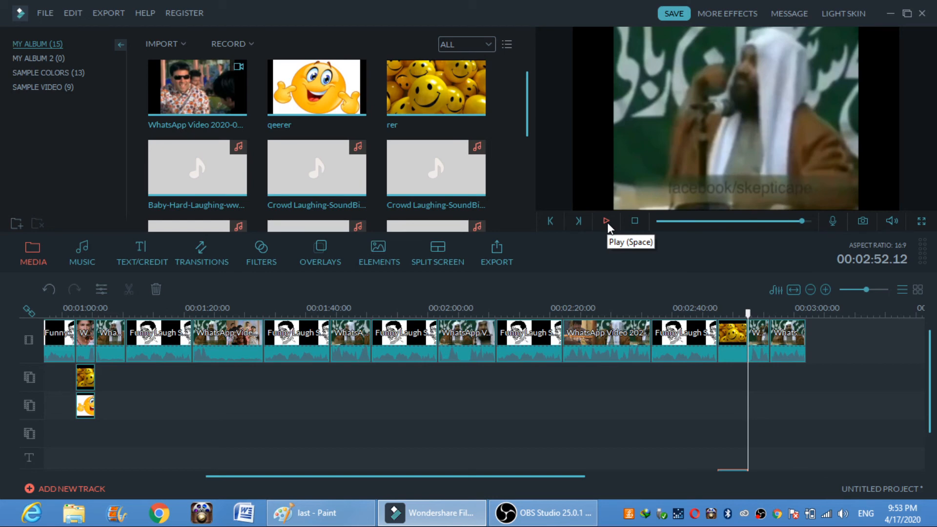
Step: Open the Face Off effects in the Power Tool for the opening WhatsApp clip
{"action": "left_click", "coordinate": [776, 328]}
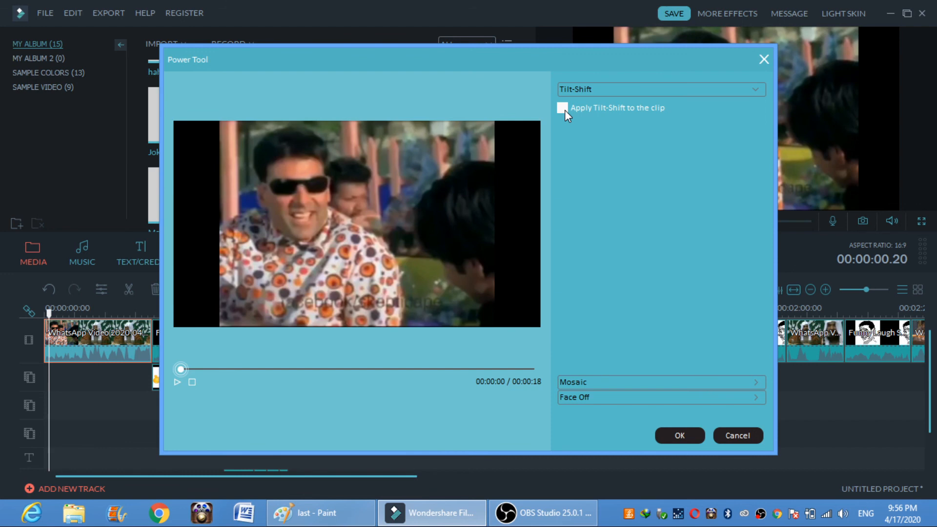
{"action": "left_click", "coordinate": [634, 397]}
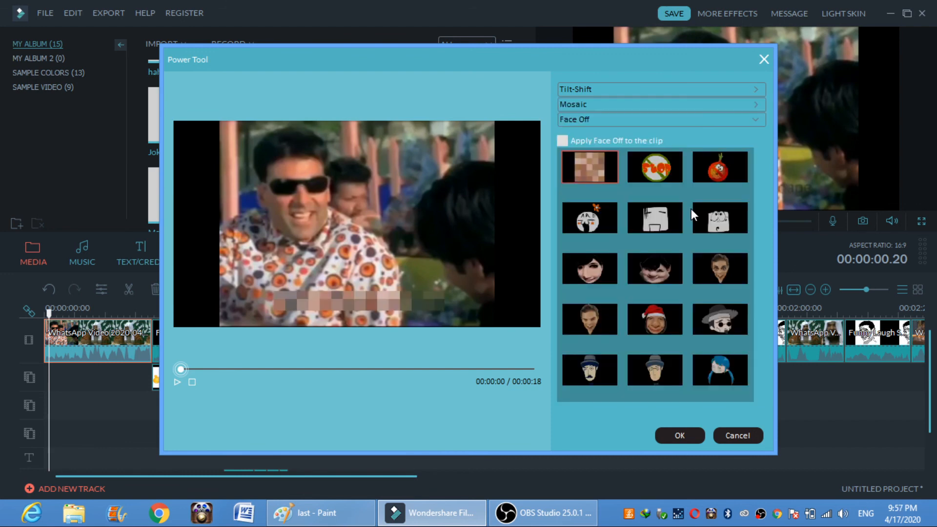